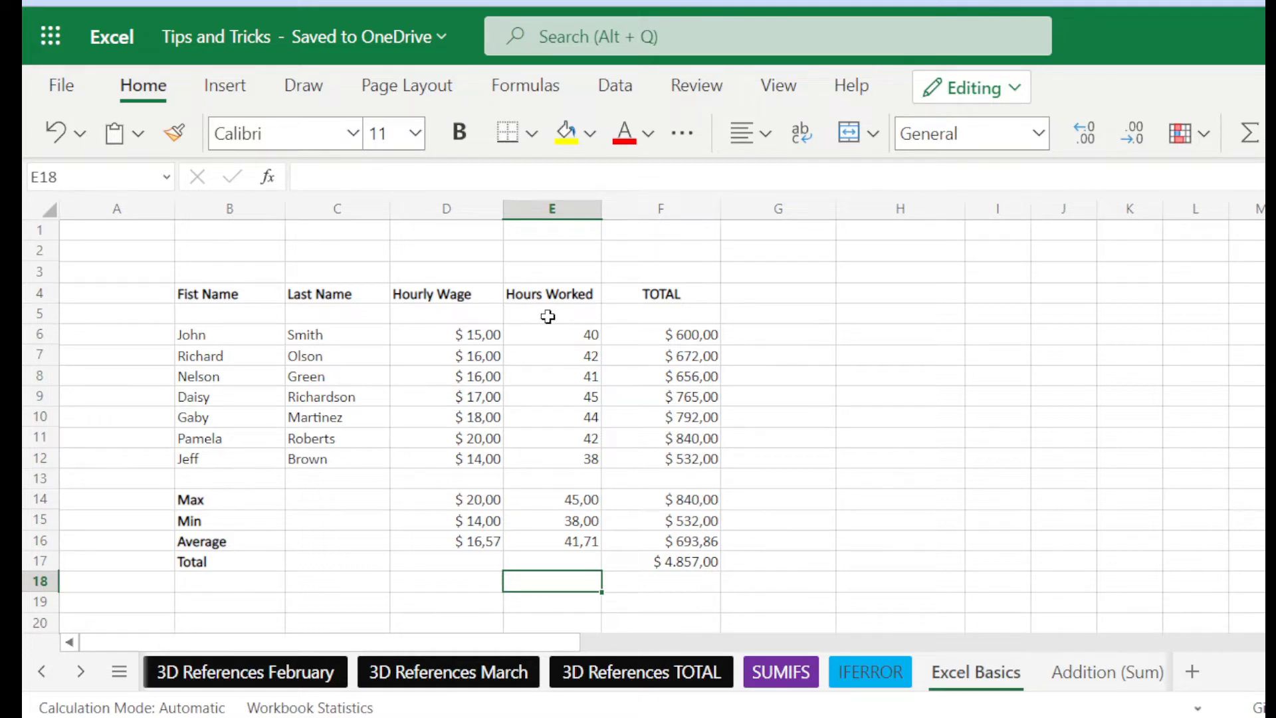
# - Insert a new blank column before the TOTAL column
pyautogui.click(669, 216)
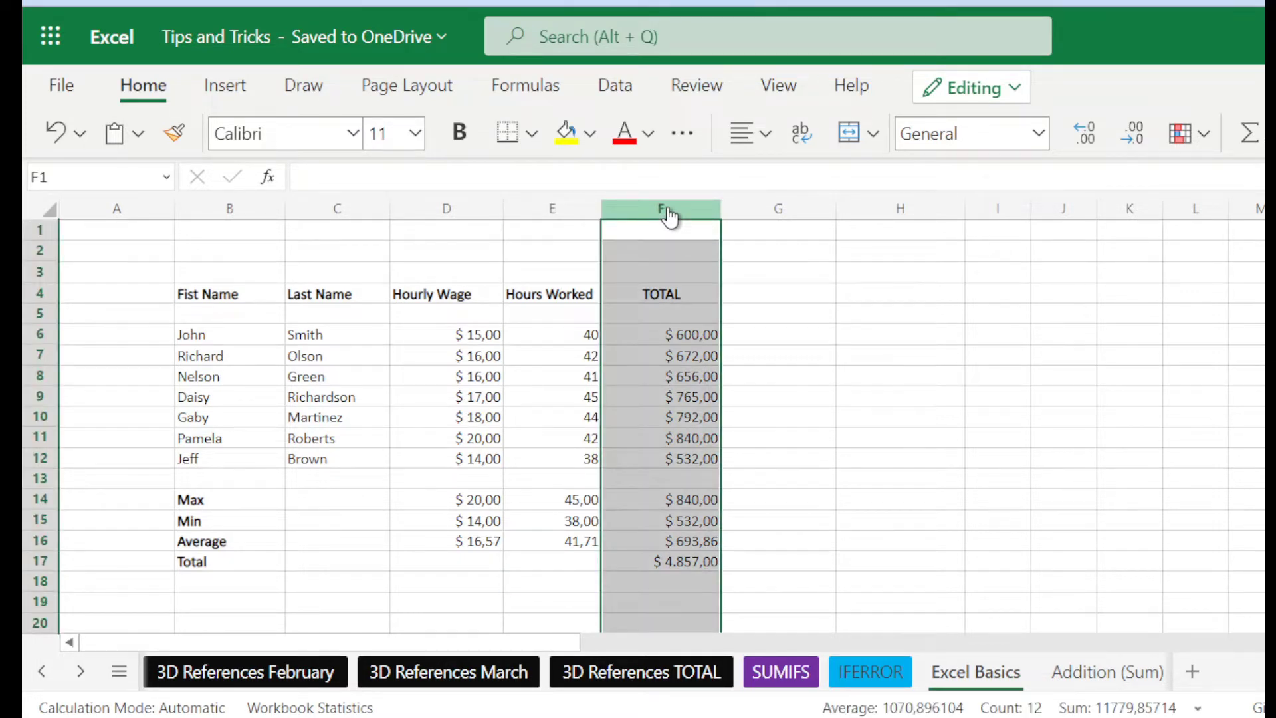
pyautogui.rightClick(669, 216)
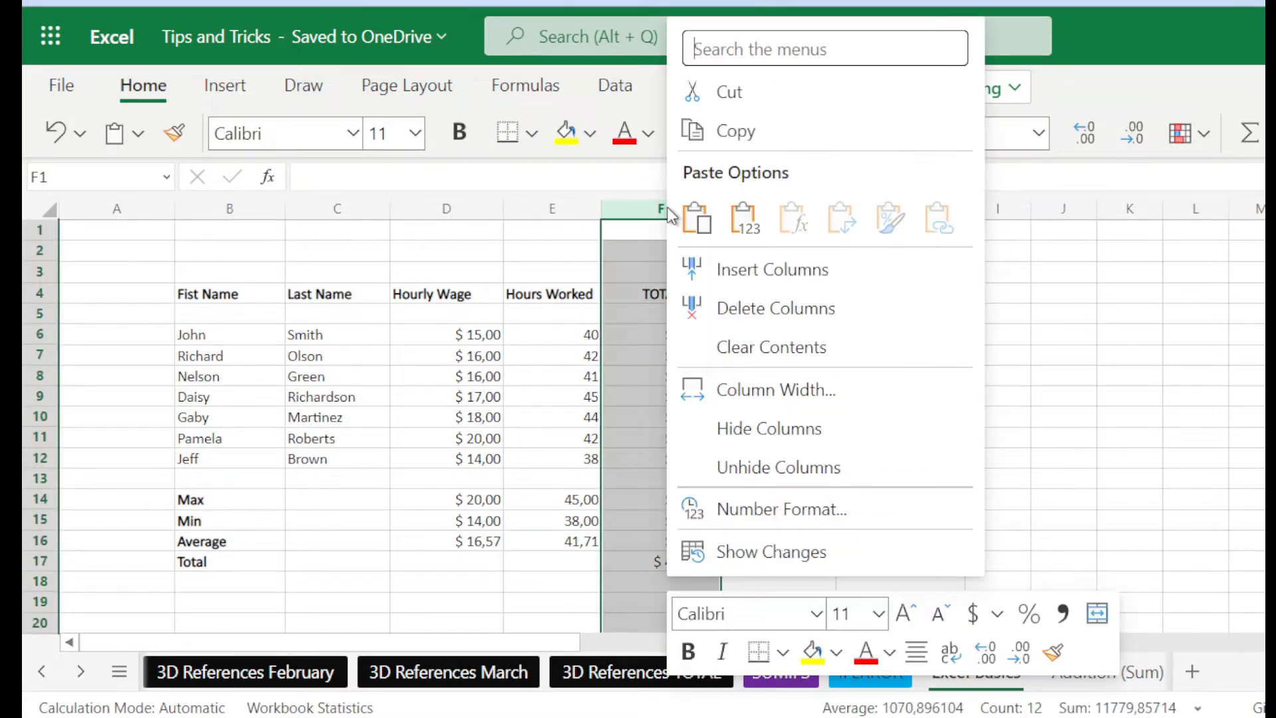
pyautogui.click(739, 268)
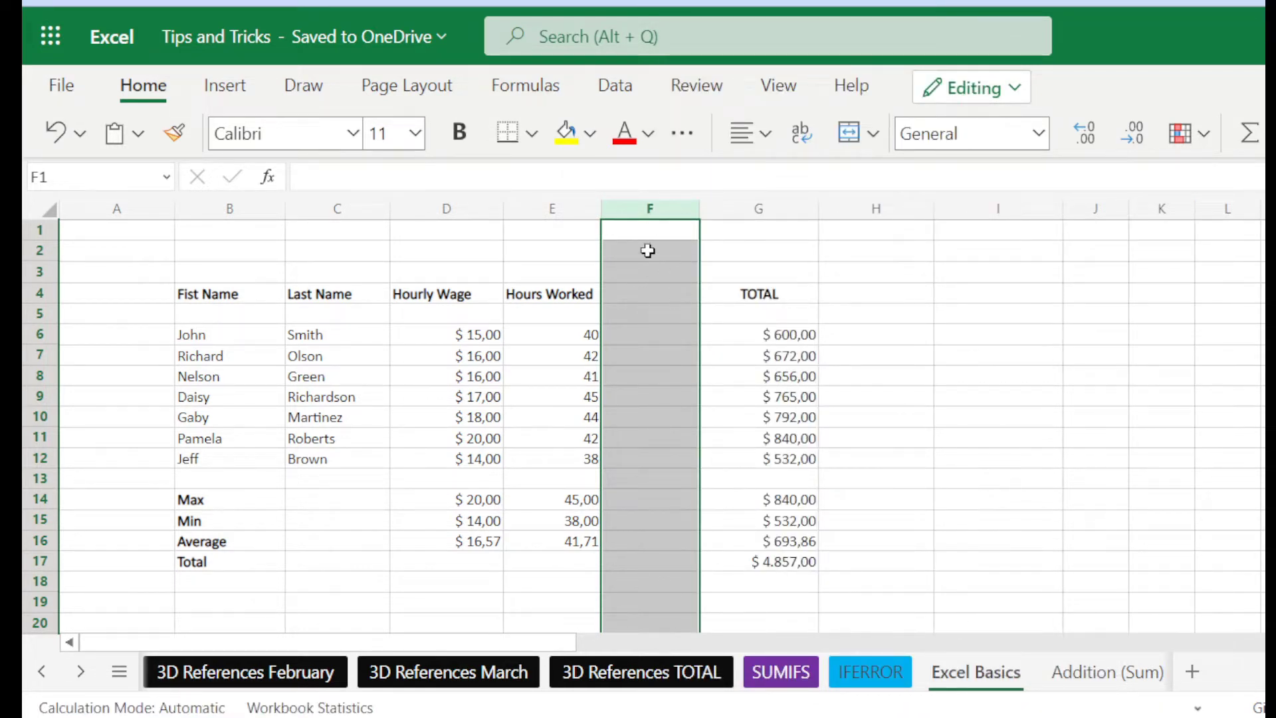
# - Add the header "Overtime Hours" in F4 and widen column F slightly to fit it
pyautogui.click(630, 291)
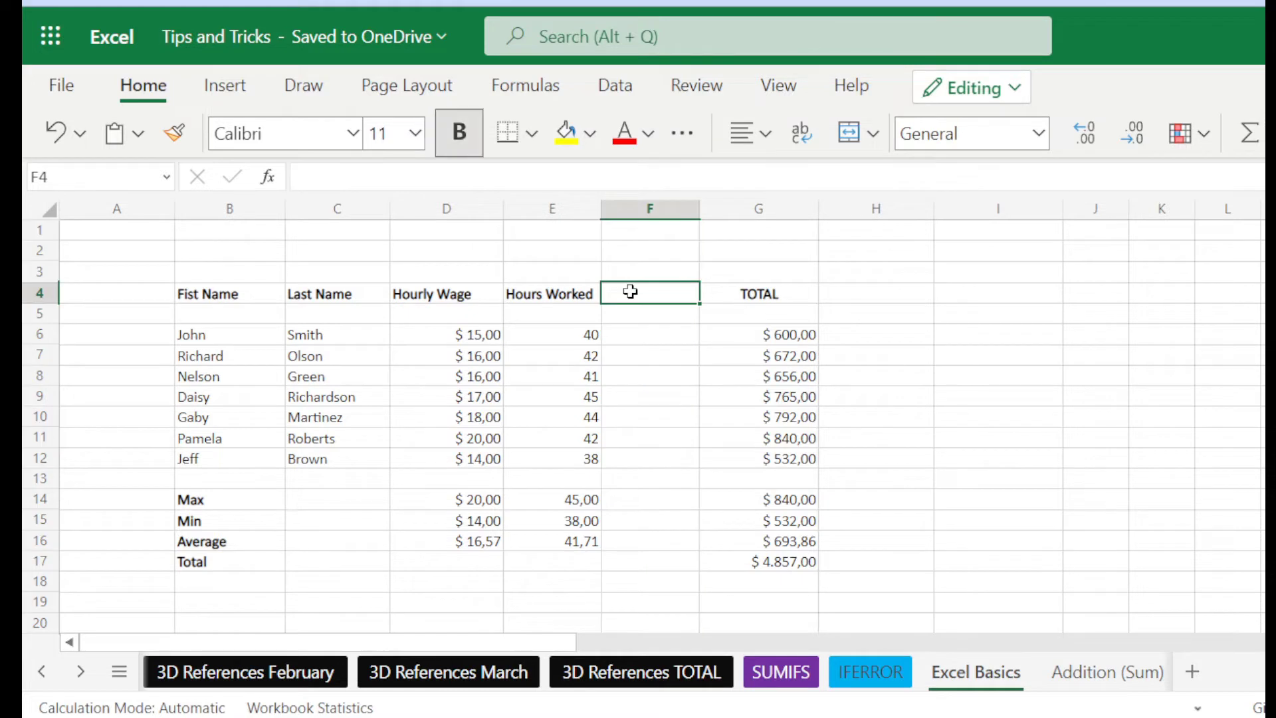
pyautogui.write('Hou')
pyautogui.press('BackSpace')
pyautogui.press('BackSpace')
pyautogui.press('BackSpace')
pyautogui.write('Ove')
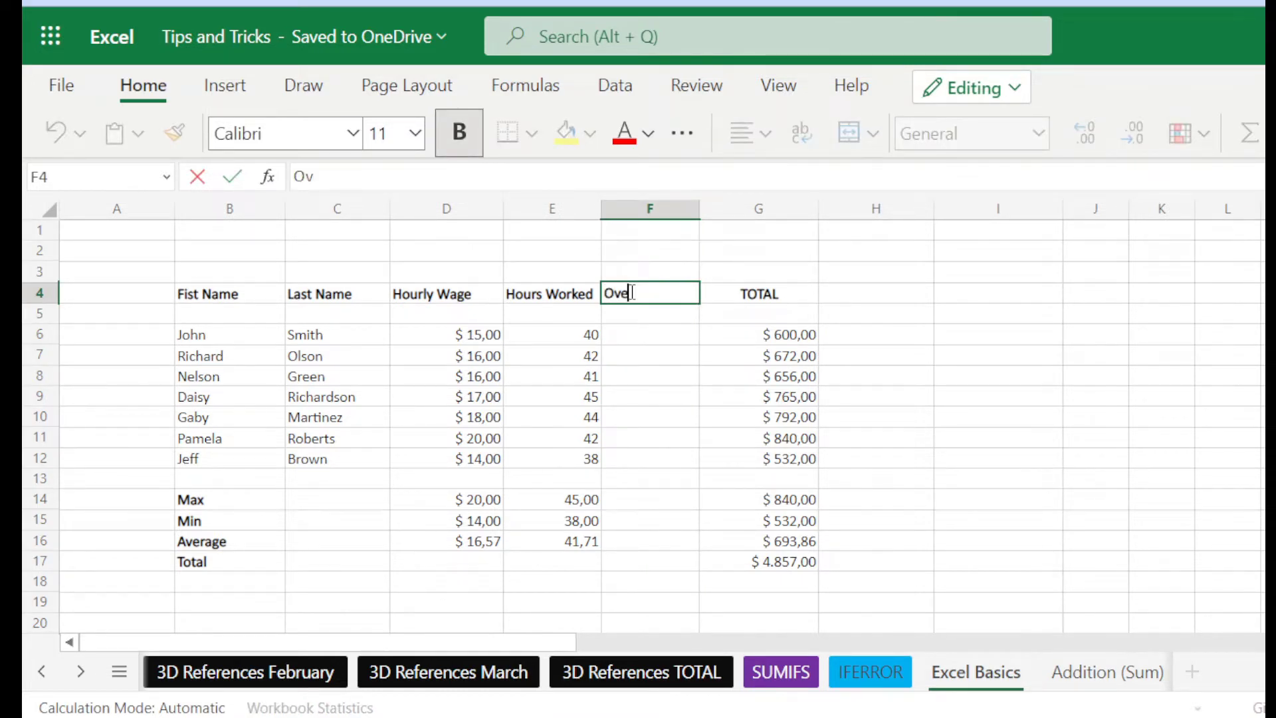
pyautogui.write('rtime Hours')
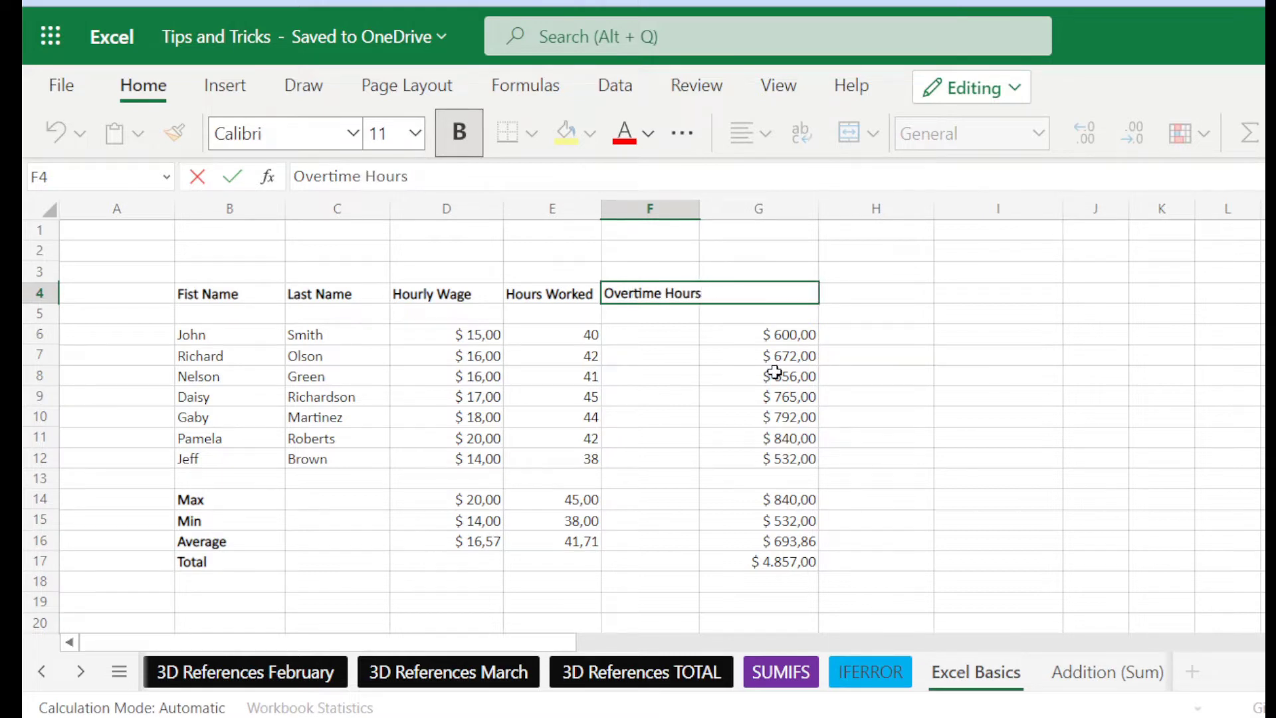
pyautogui.click(726, 362)
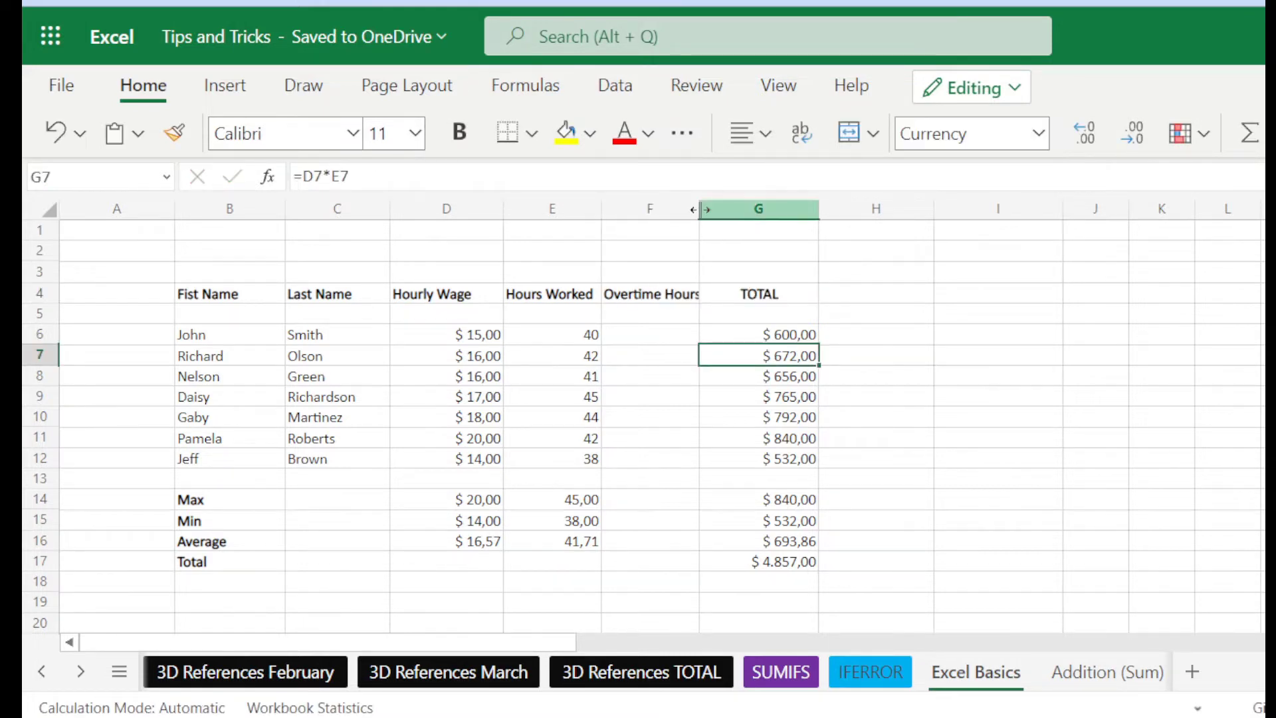
pyautogui.moveTo(699, 210)
pyautogui.mouseDown()
pyautogui.moveTo(727, 211)
pyautogui.moveTo(713, 215)
pyautogui.mouseUp()
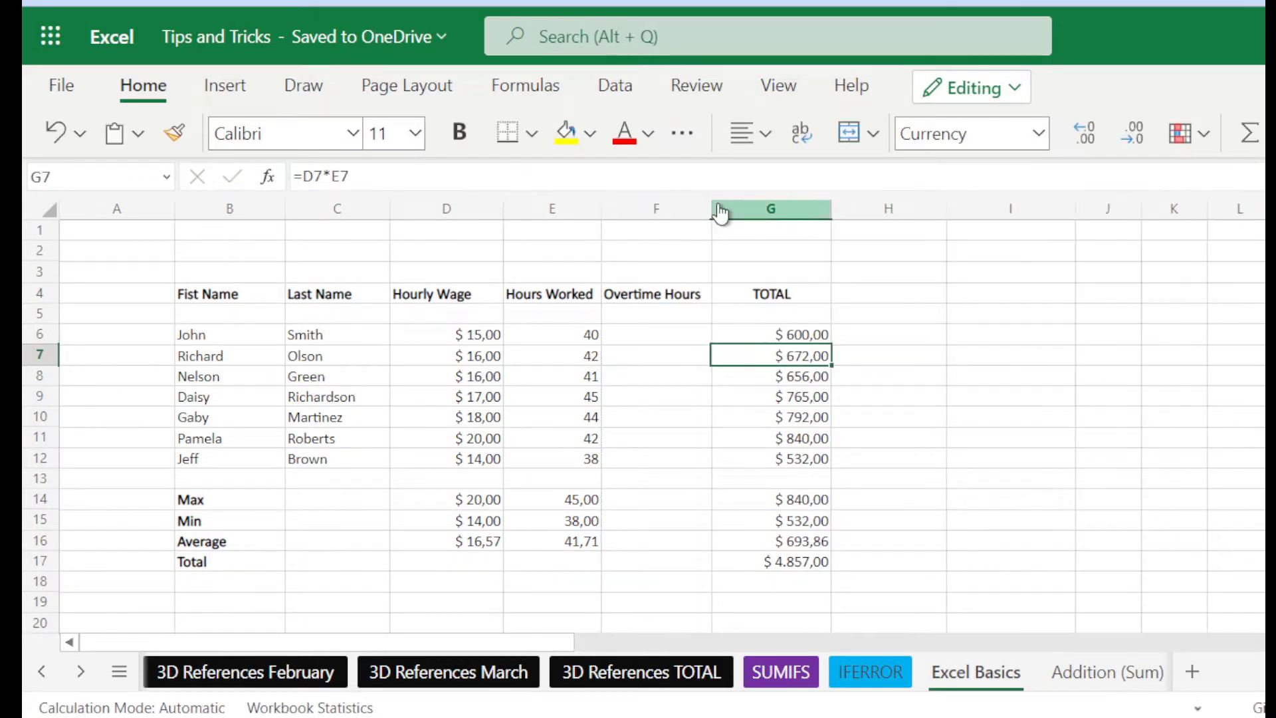
# - Enter the formula =E6-40 in F6 to calculate the first employee's overtime hours
pyautogui.click(643, 336)
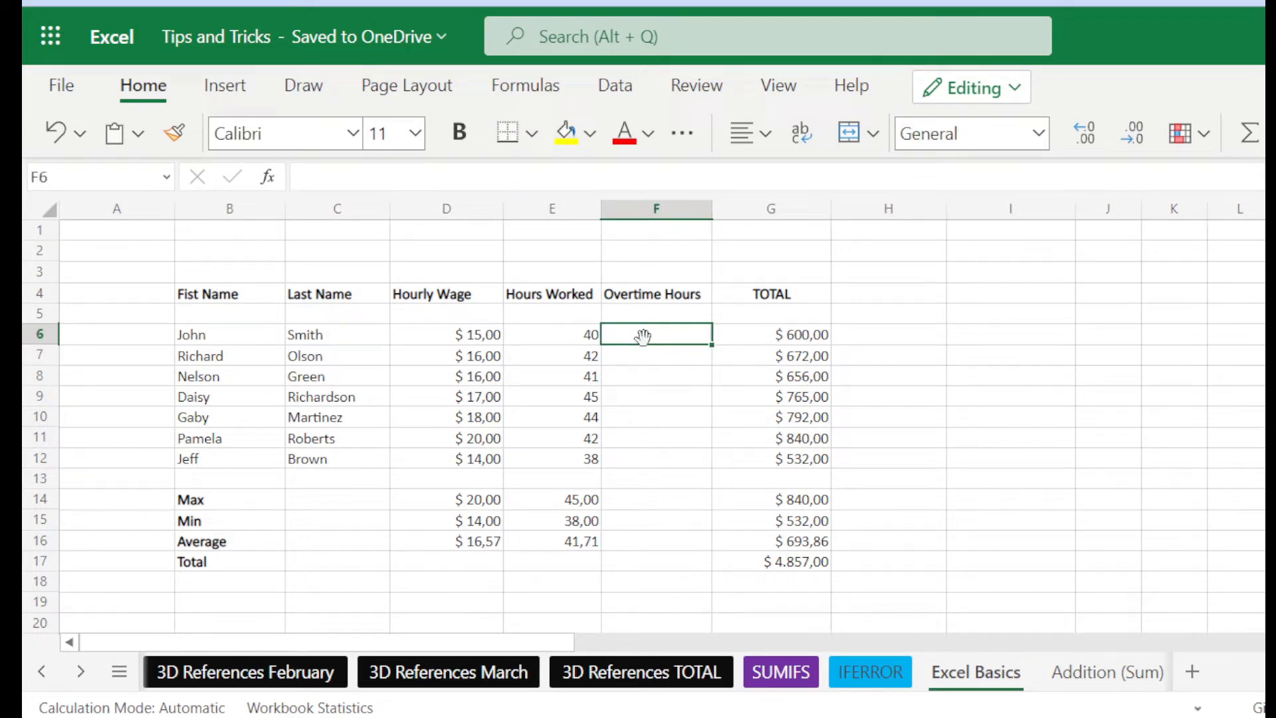
pyautogui.write('=')
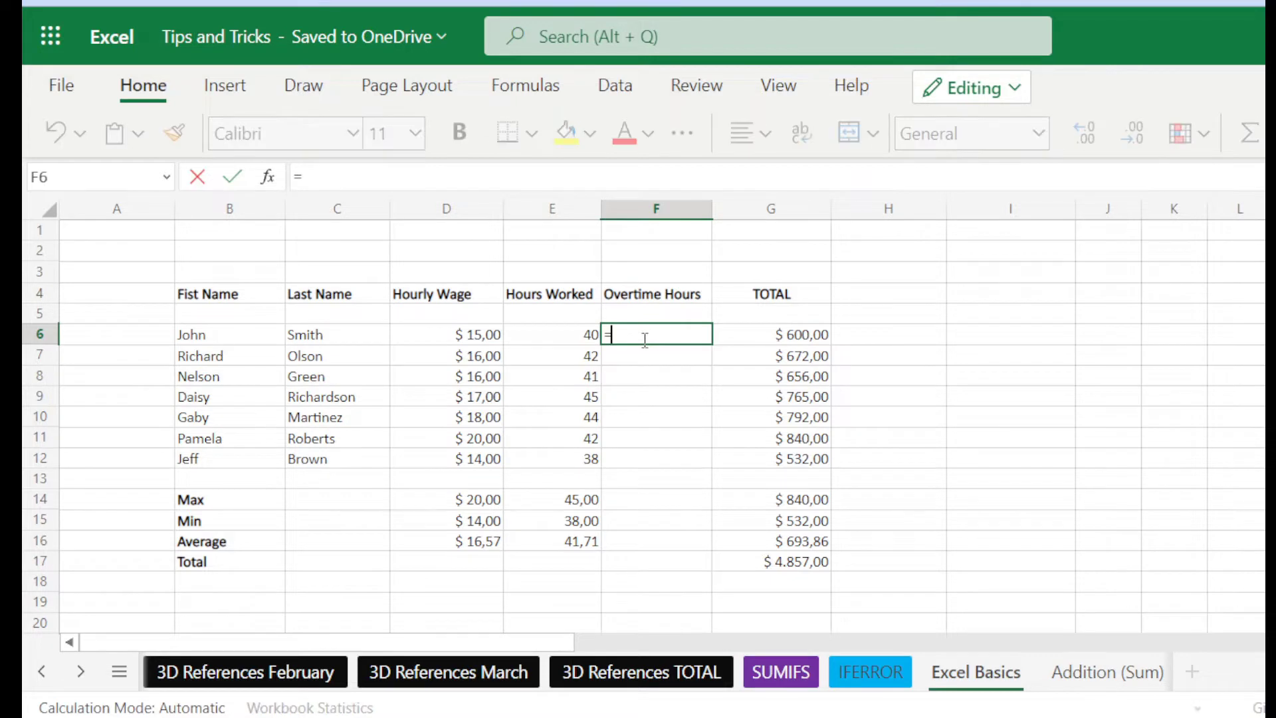
pyautogui.click(582, 337)
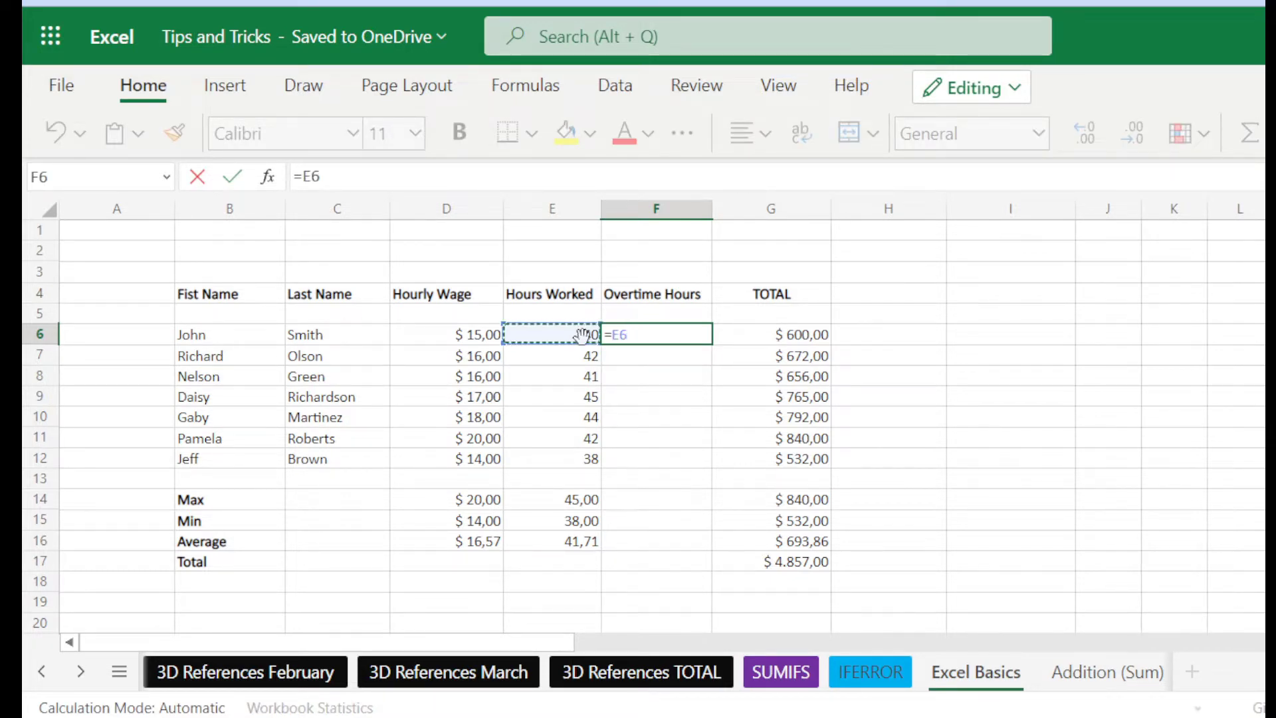
pyautogui.write('-40')
pyautogui.press('Return')
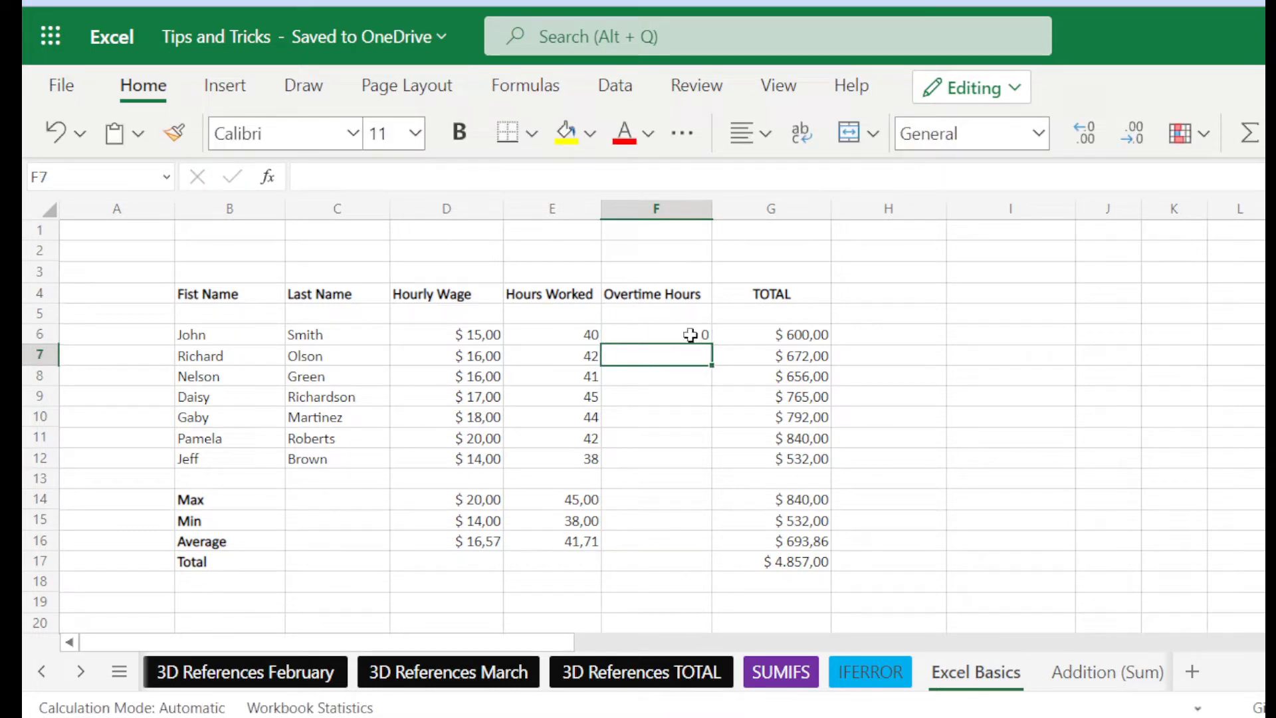
# - Fill the overtime subtraction formula from F6 down to F12 and check the last employee's row
pyautogui.click(691, 335)
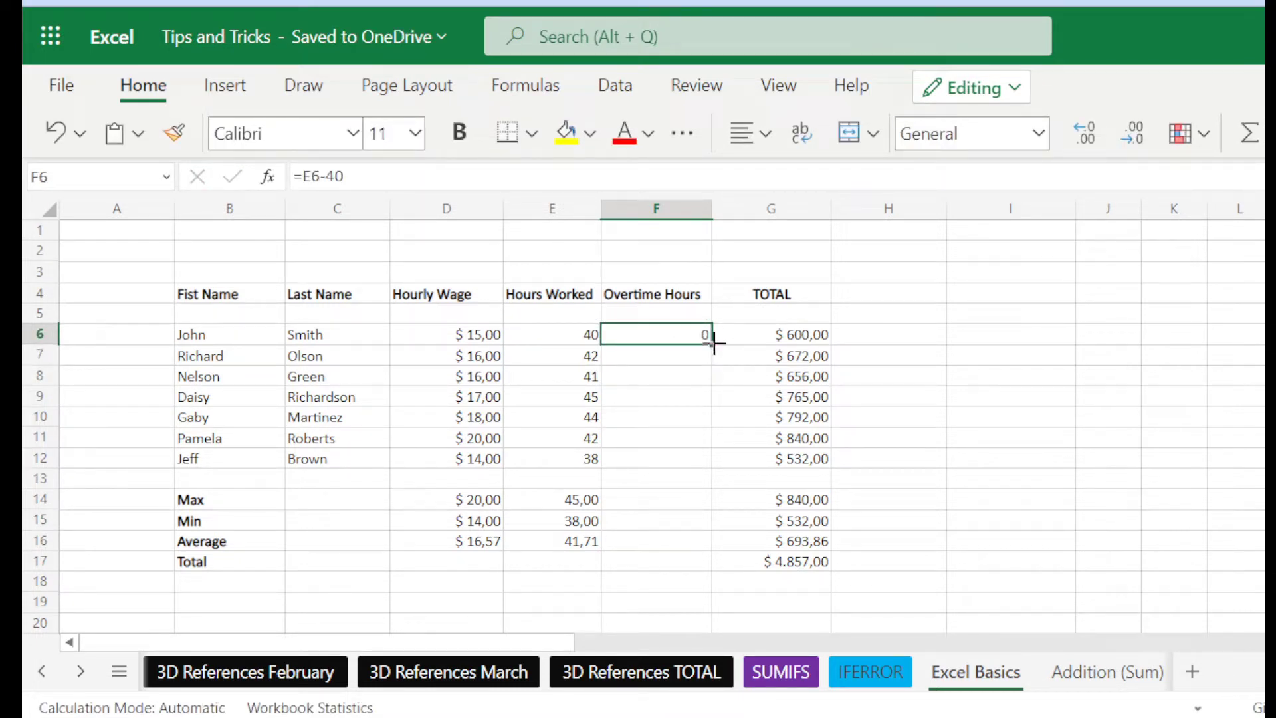
pyautogui.moveTo(713, 345); pyautogui.dragTo(700, 459)
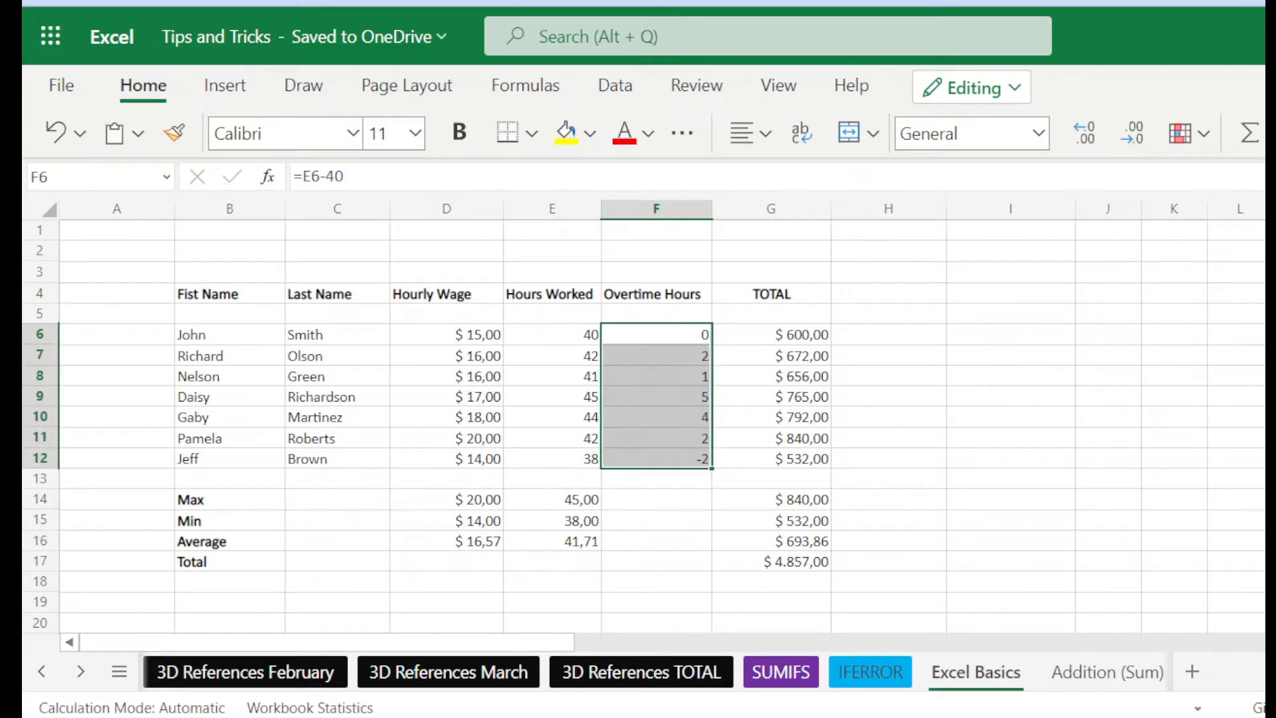
pyautogui.click(742, 393)
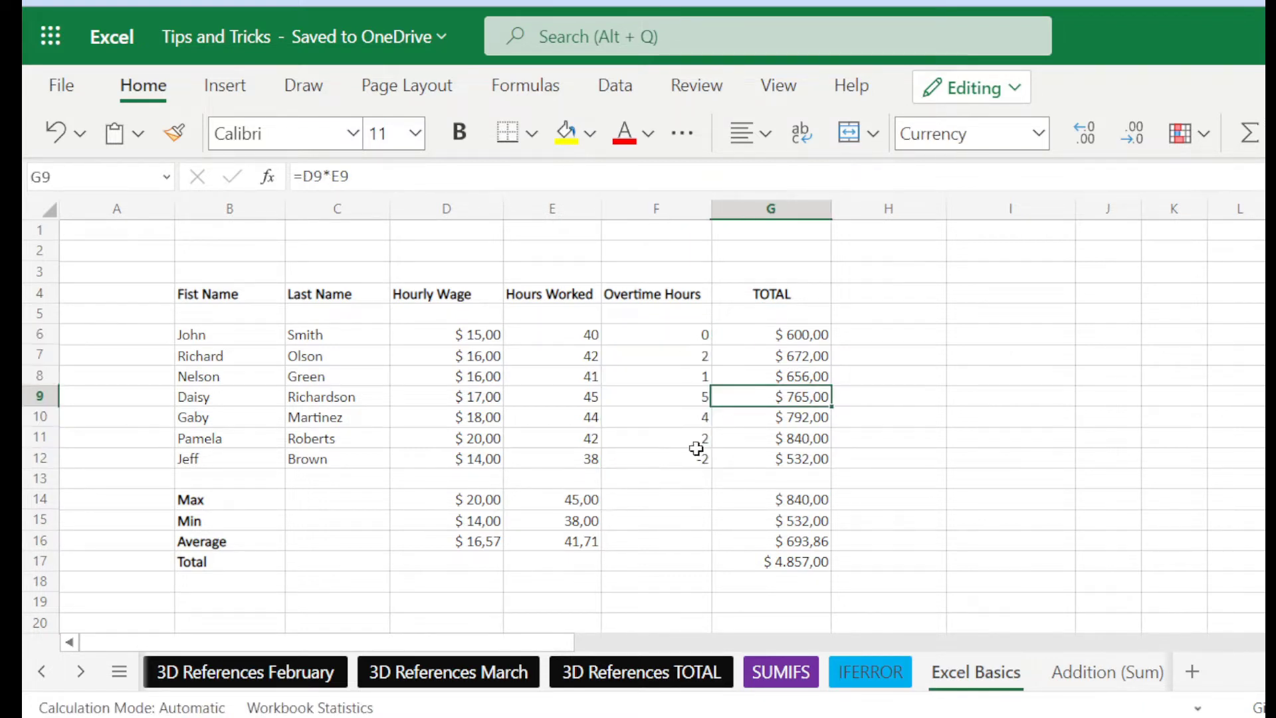
pyautogui.click(691, 460)
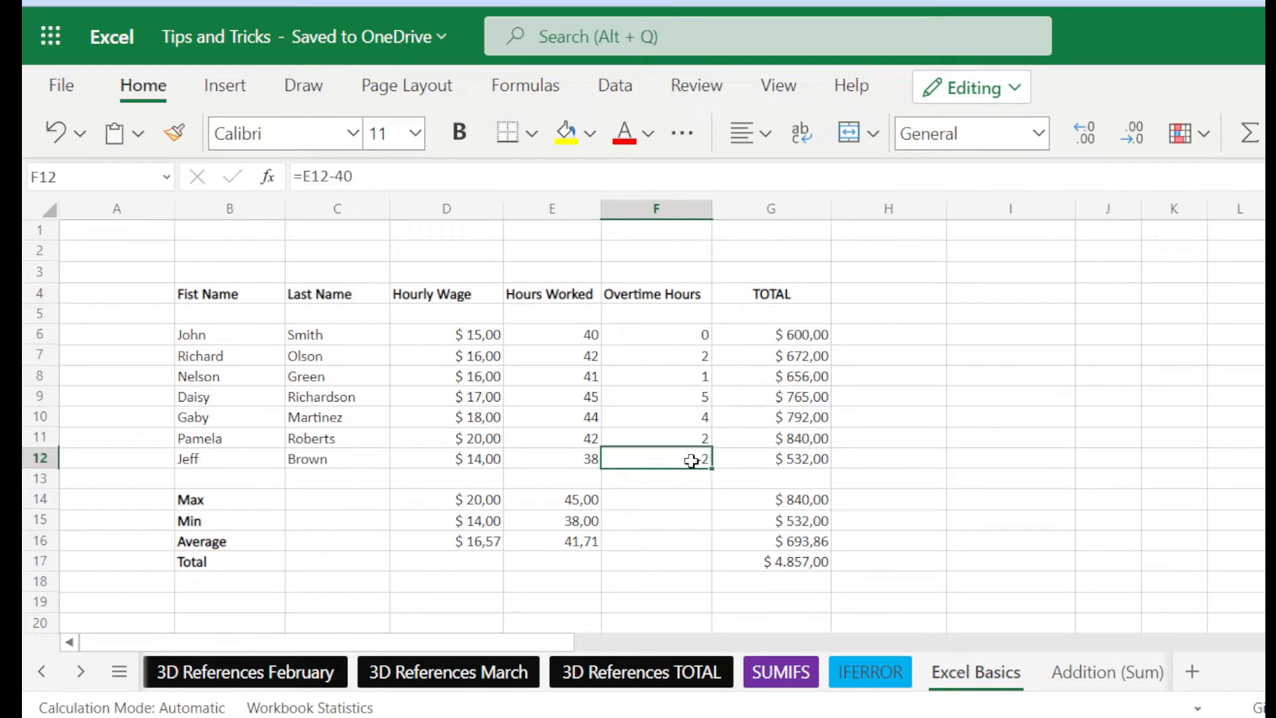
pyautogui.click(670, 502)
pyautogui.click(578, 473)
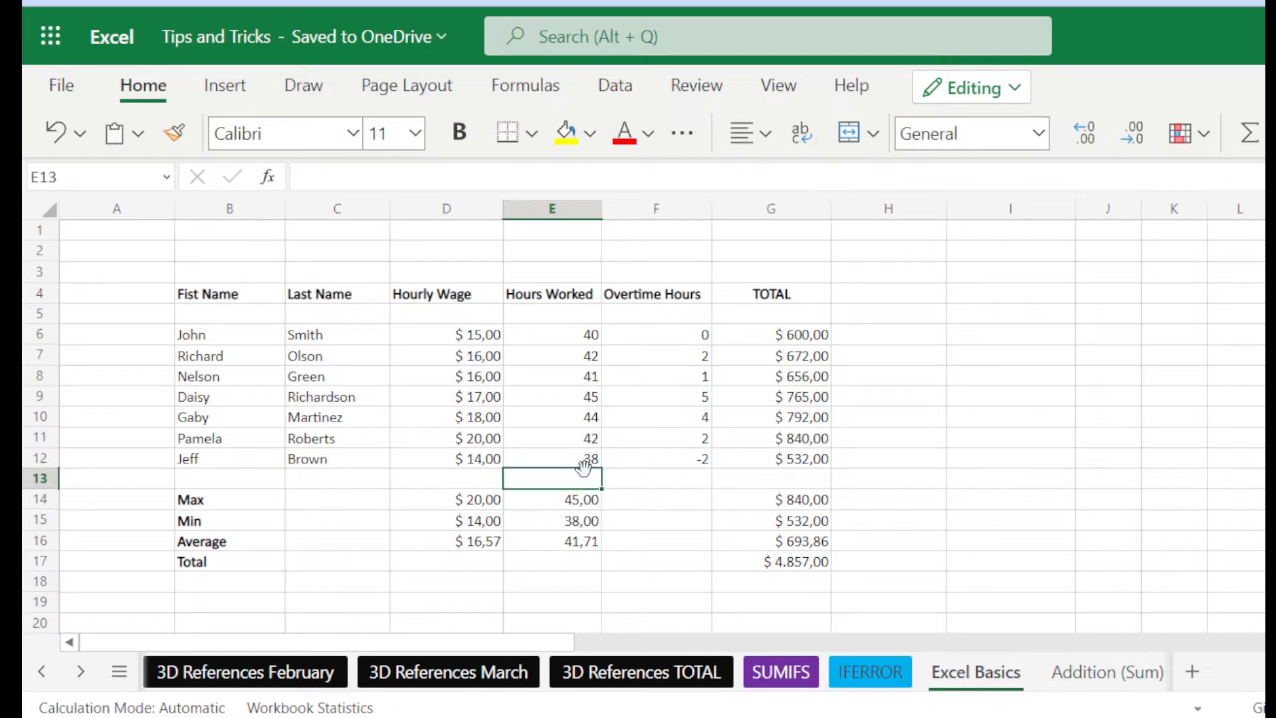
pyautogui.click(686, 463)
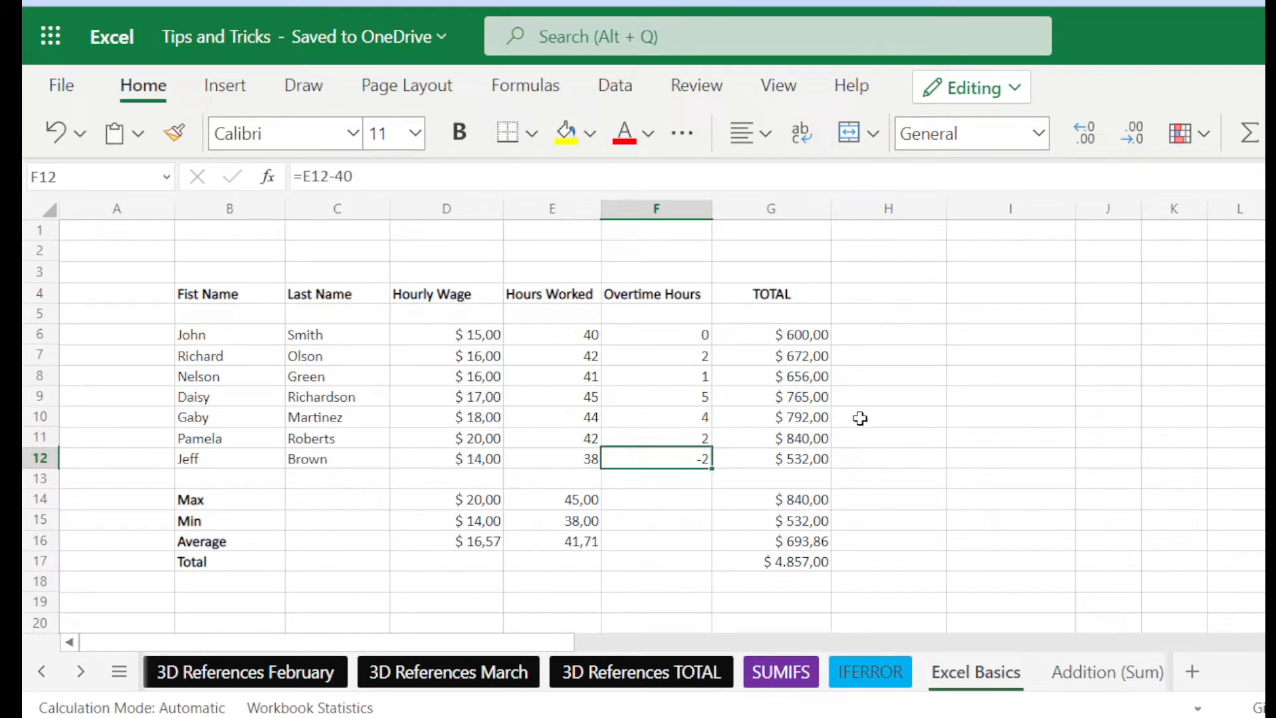
# - Replace the formula in F6 with an IF function whose logical test is E6>40
pyautogui.click(692, 337)
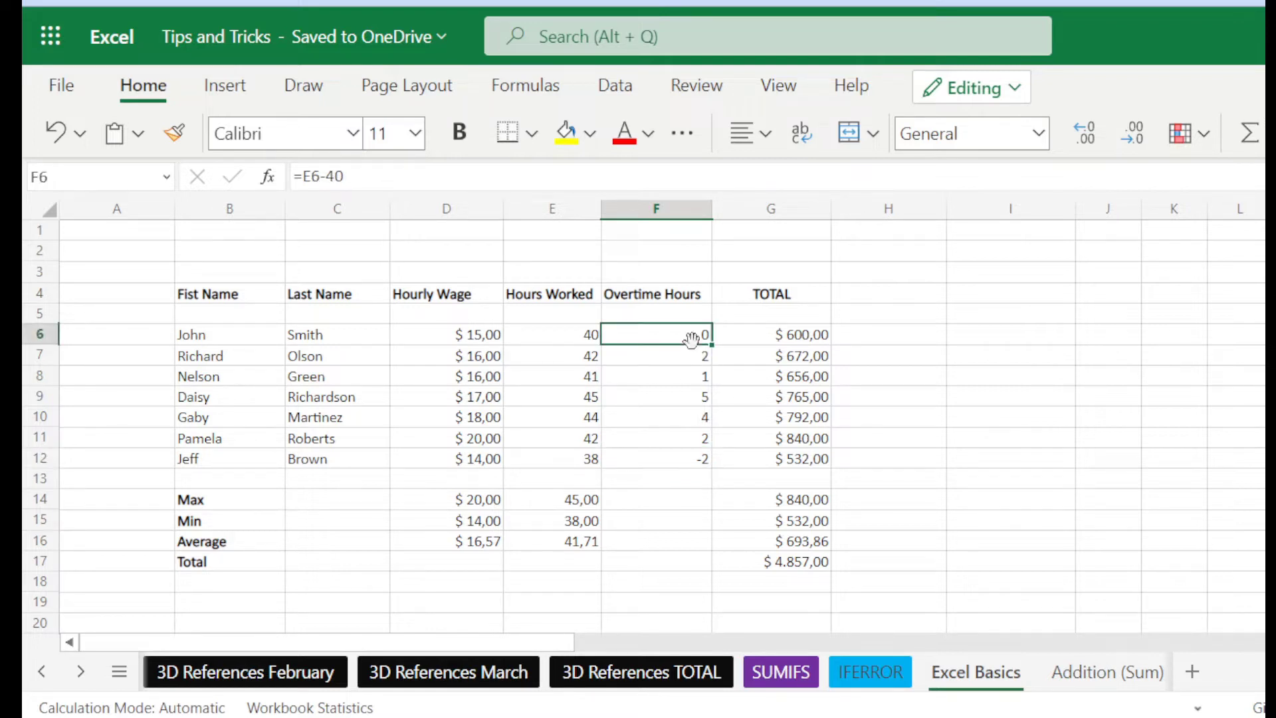
pyautogui.moveTo(344, 177); pyautogui.dragTo(306, 193)
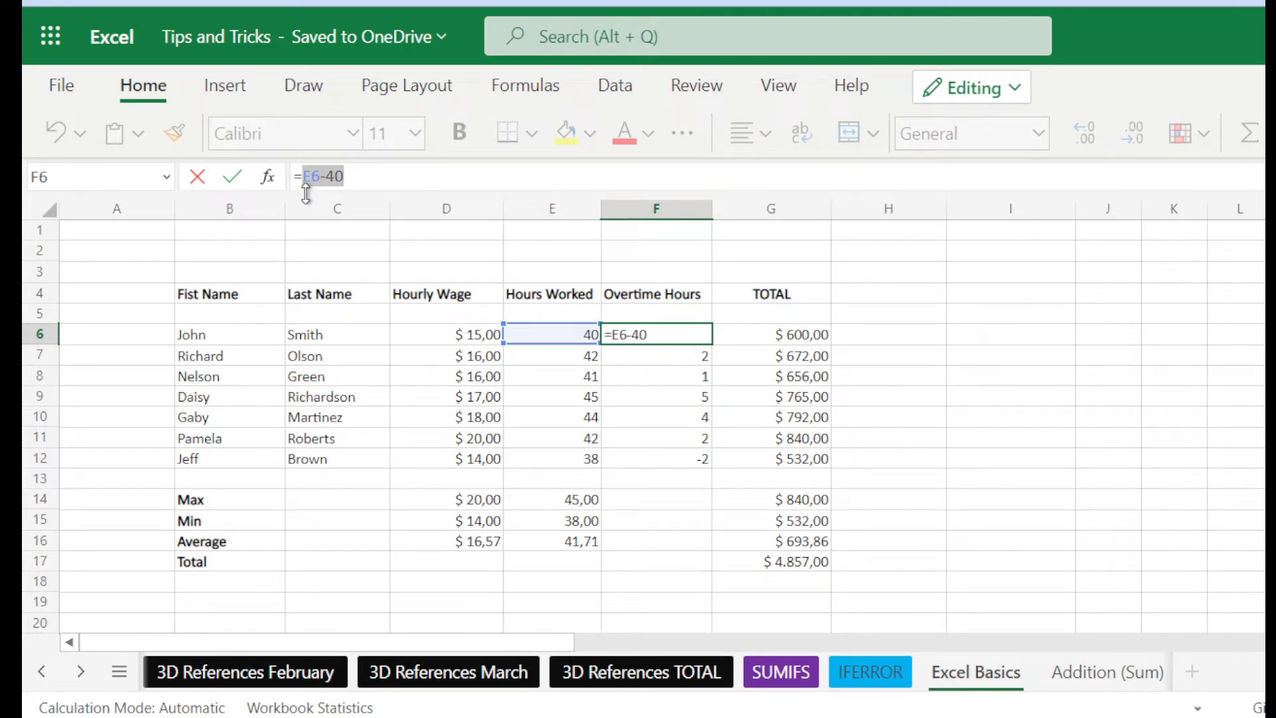
pyautogui.write('i')
pyautogui.press('BackSpace')
pyautogui.press('BackSpace')
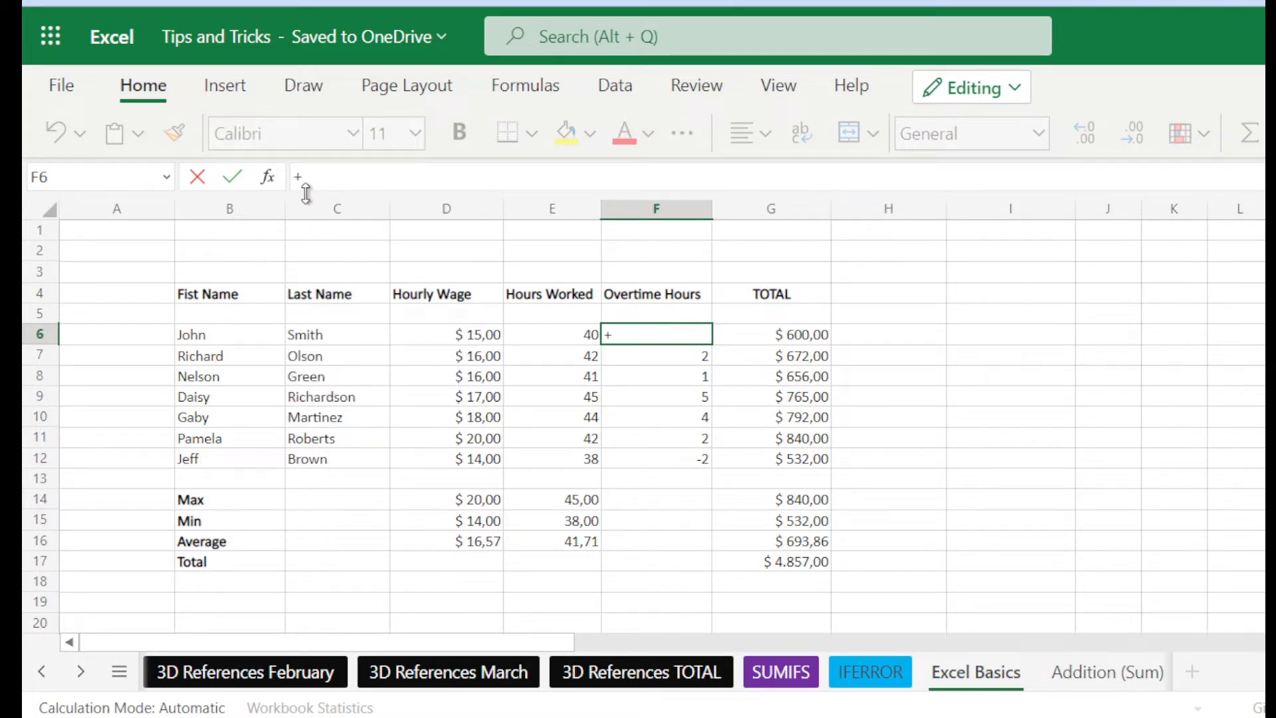
pyautogui.press('BackSpace')
pyautogui.write('=if')
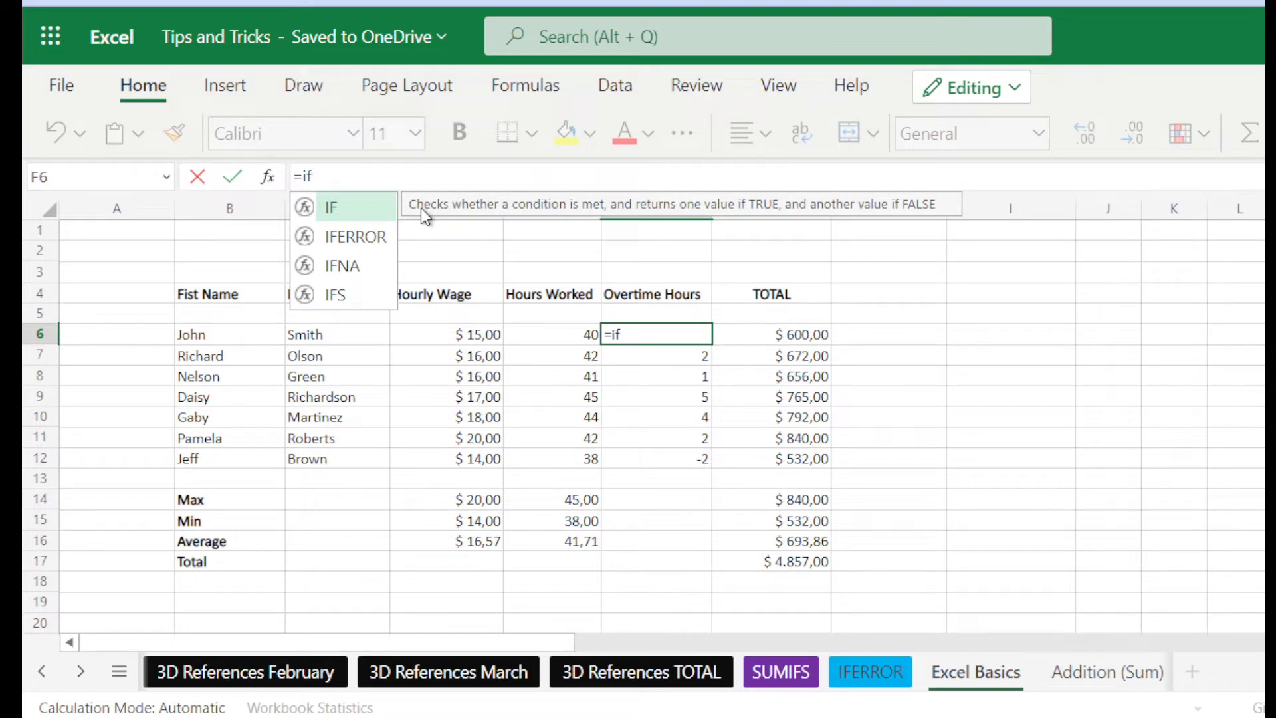
pyautogui.write('(')
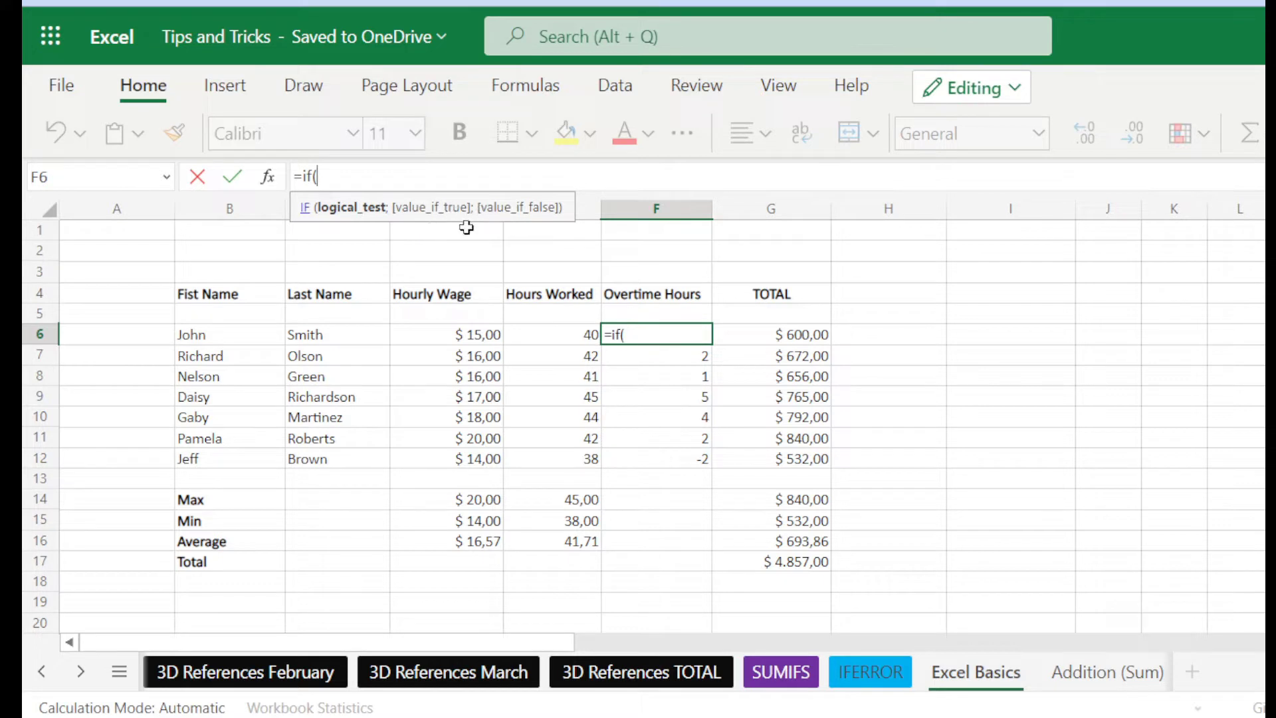
pyautogui.click(582, 337)
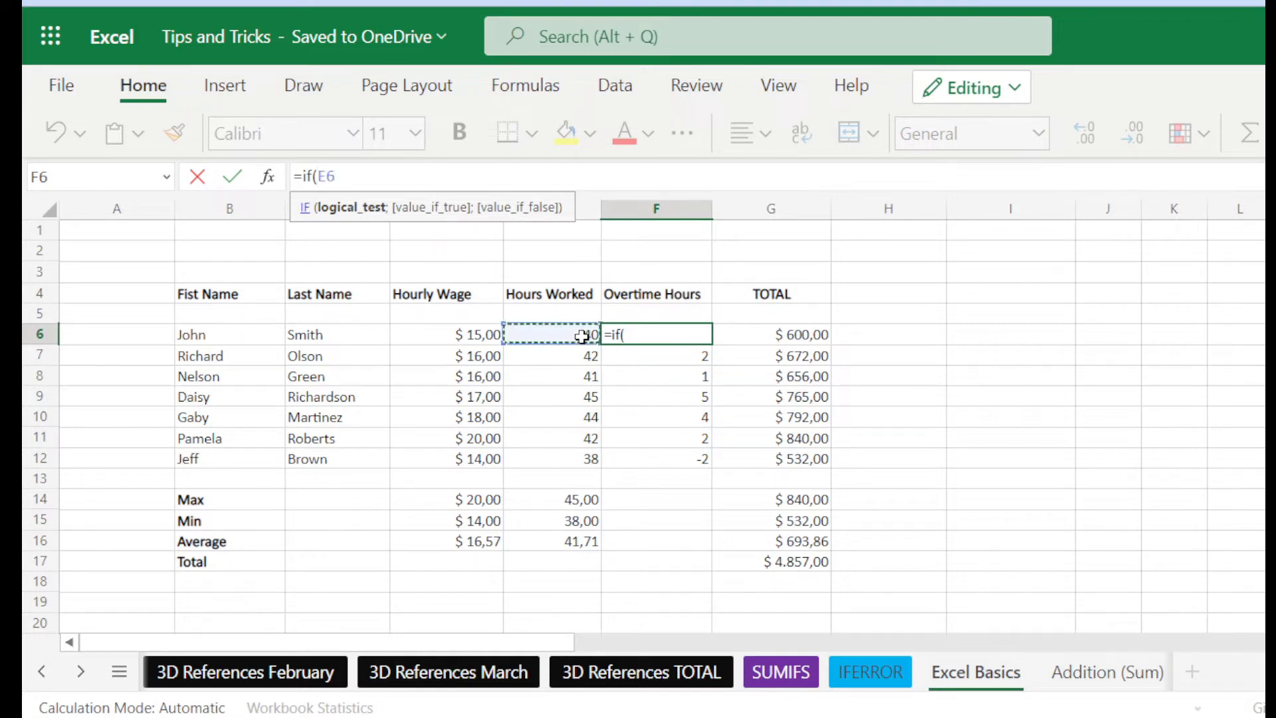
pyautogui.write('>40')
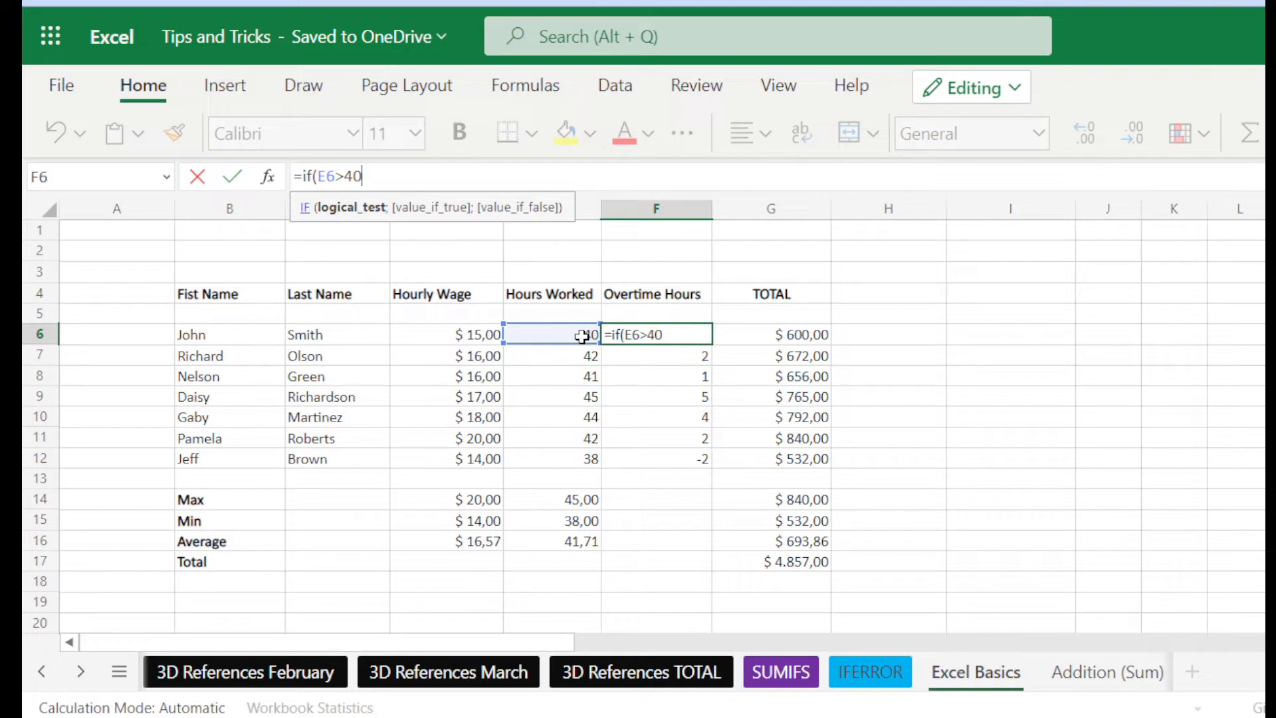
# - Complete the IF formula in F6 with E6-40 as the true value and 0 as the false value
pyautogui.write(';')
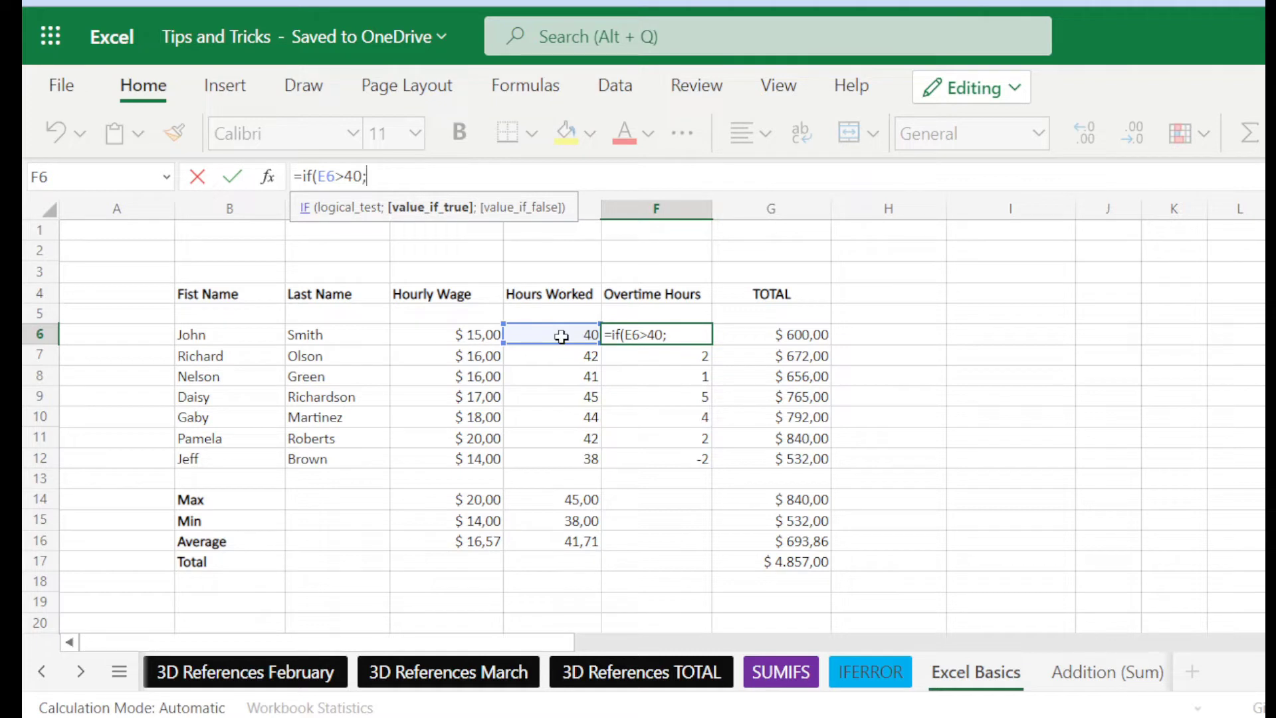
pyautogui.click(562, 337)
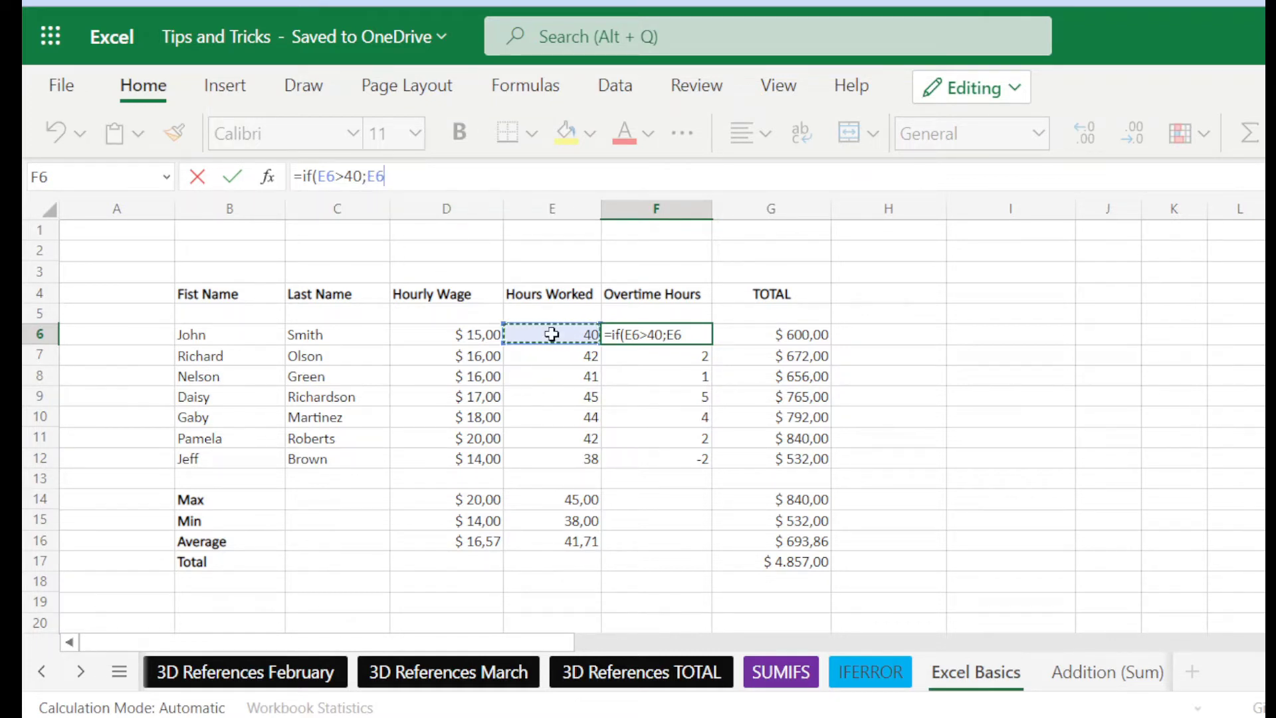
pyautogui.write('-40')
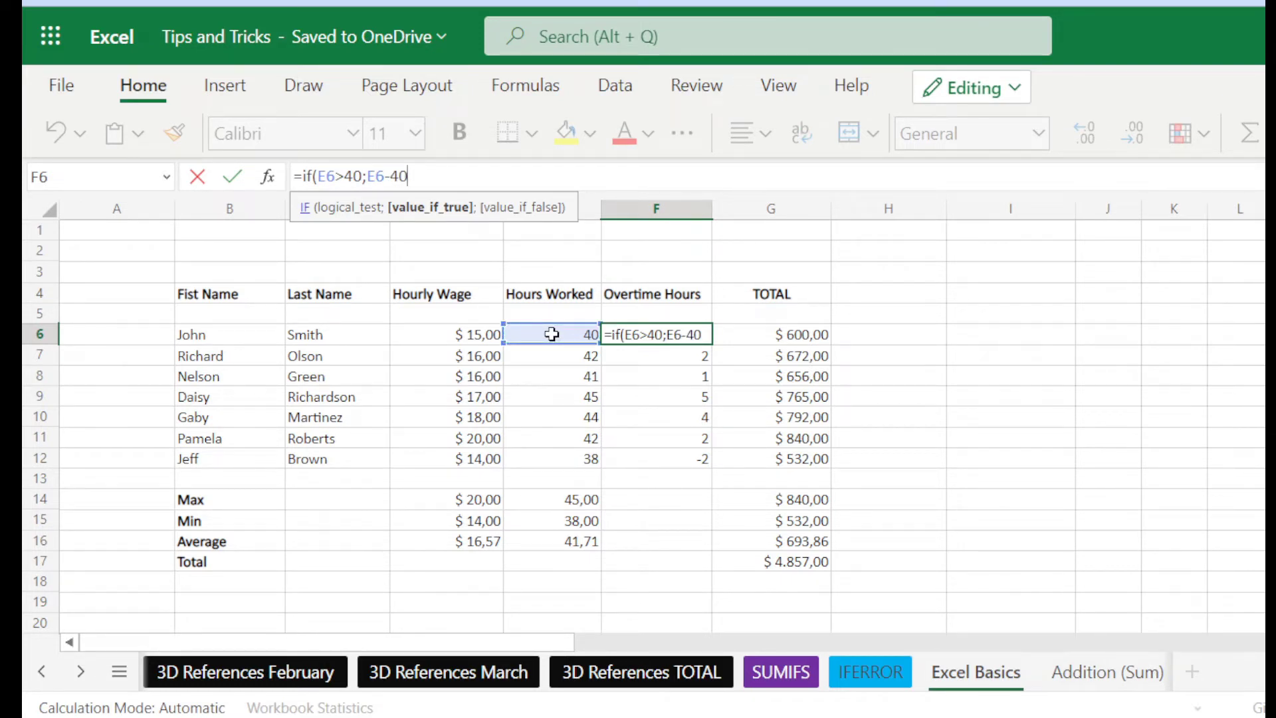
pyautogui.write(';')
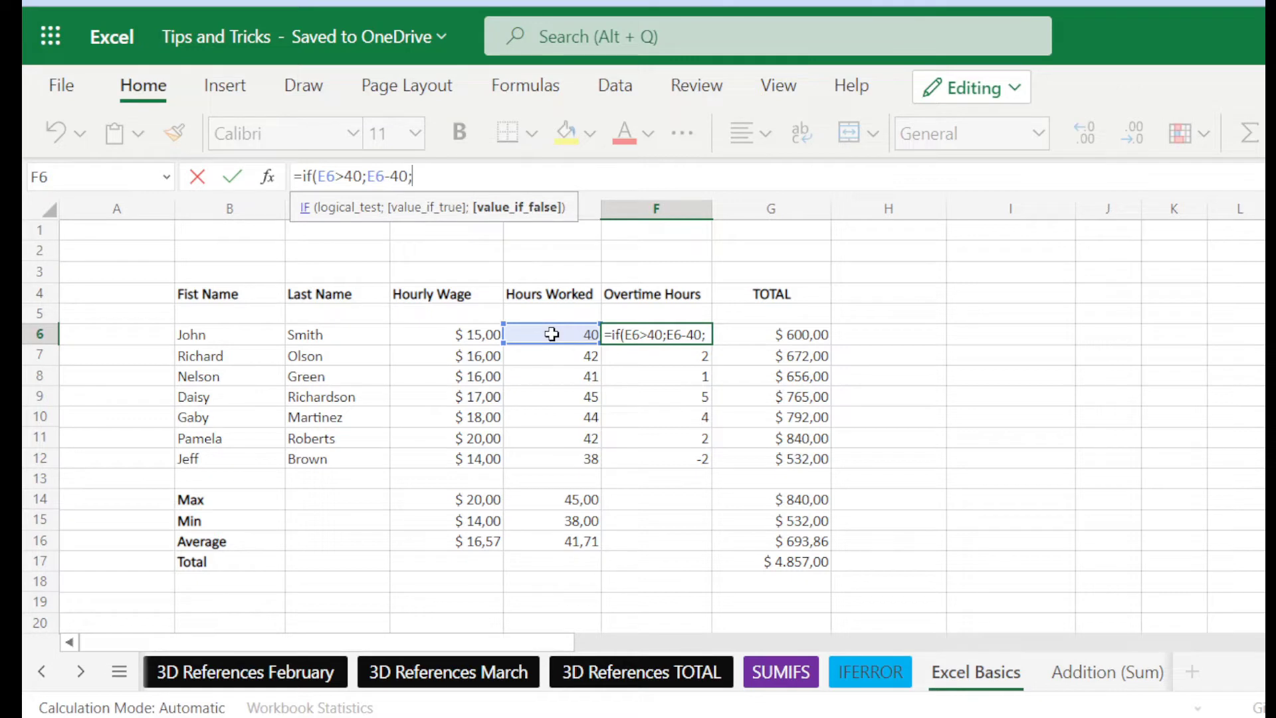
pyautogui.write('0')
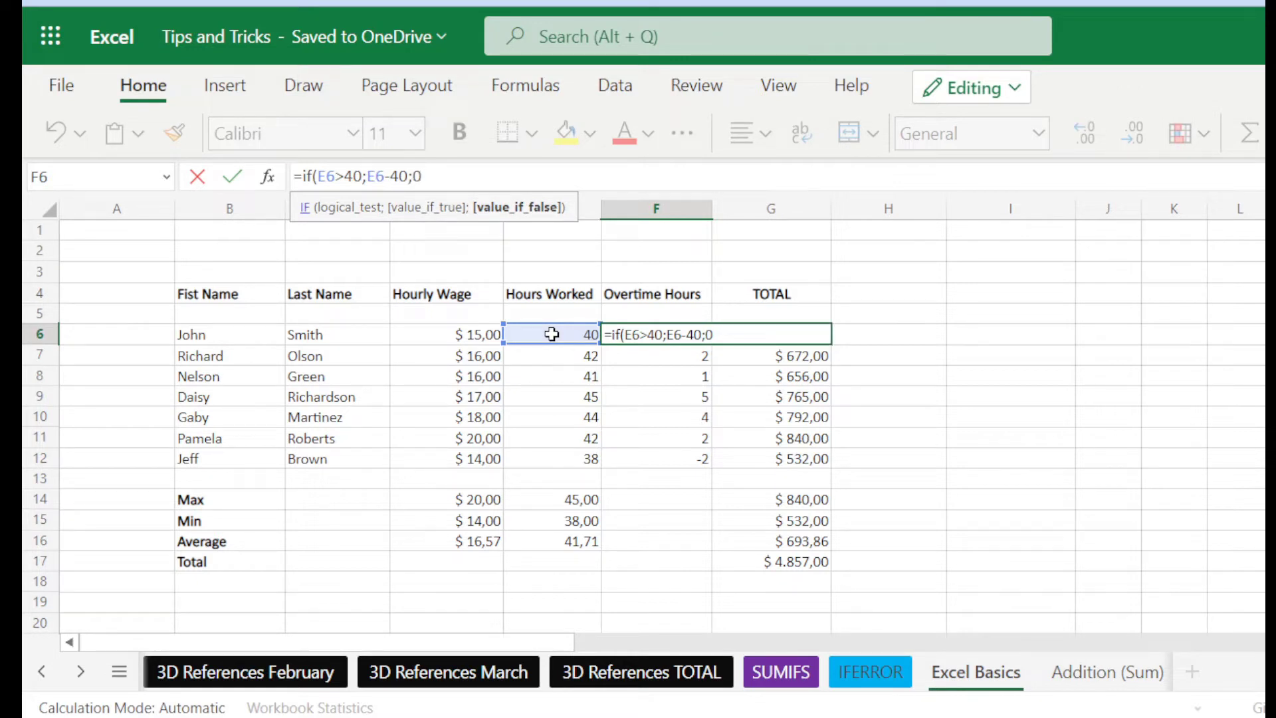
pyautogui.write(')')
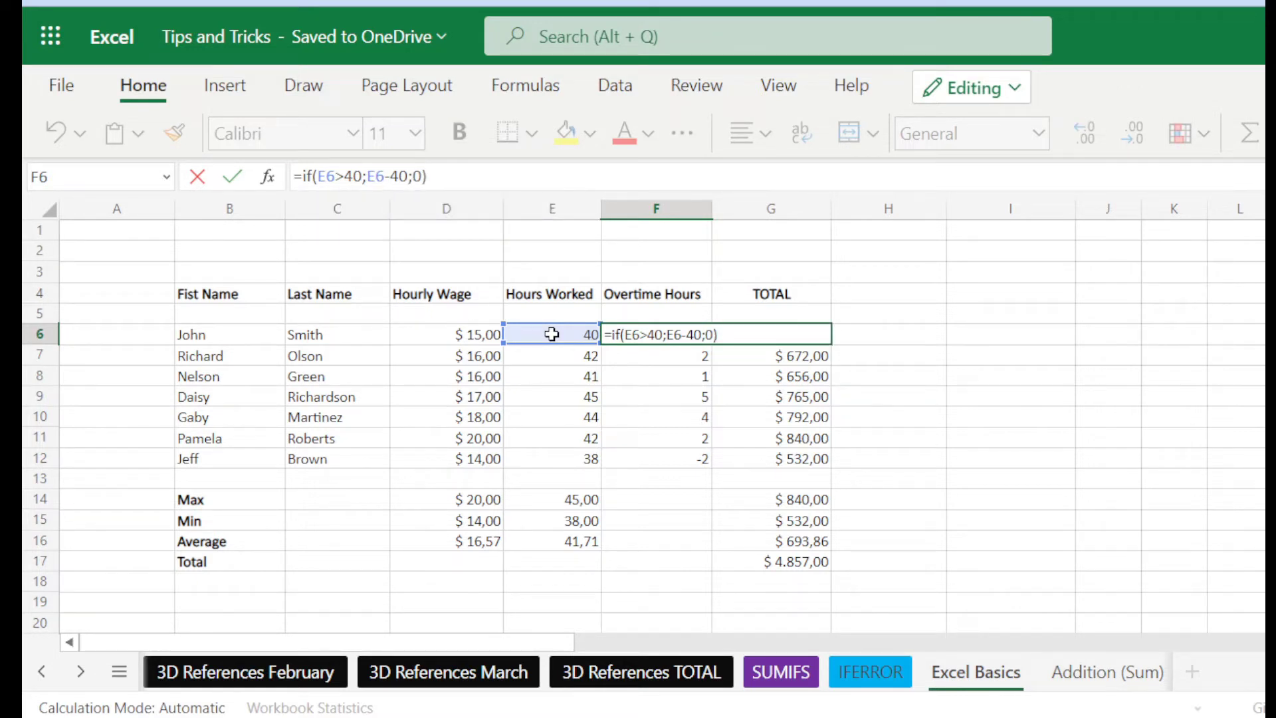
pyautogui.press('Return')
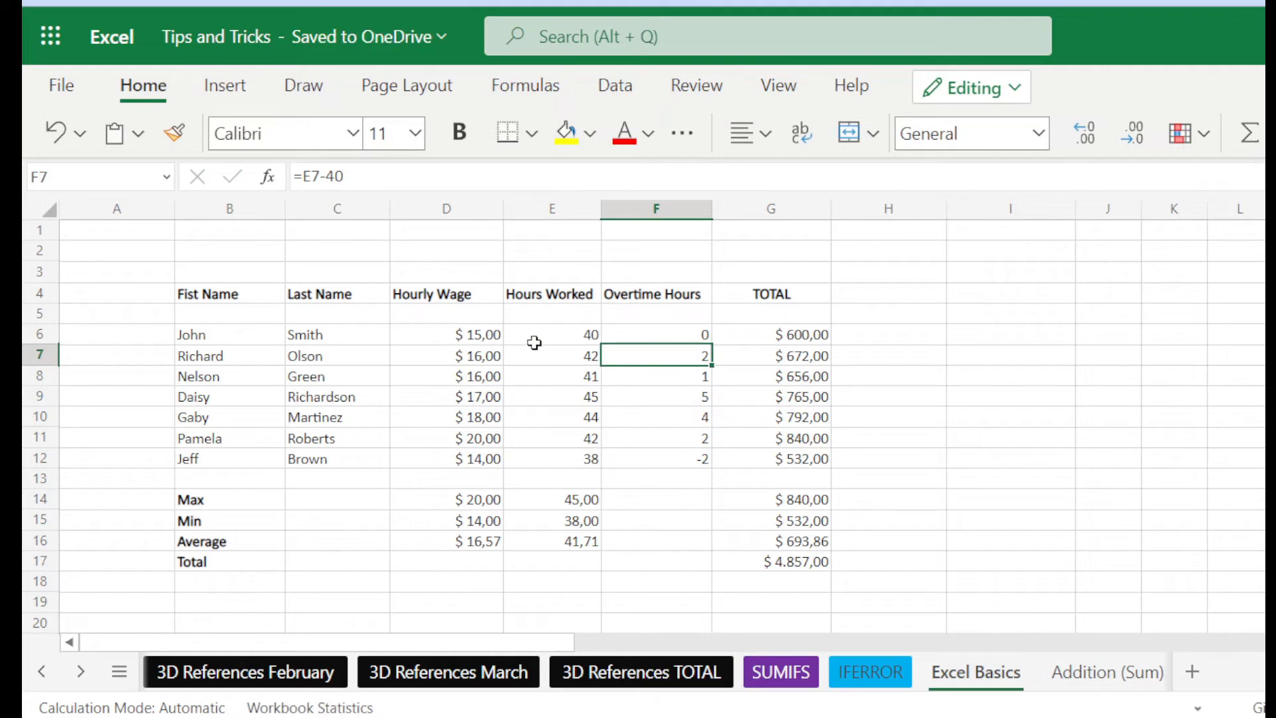
# - Fill the IF formula from F6 down through F12
pyautogui.click(672, 340)
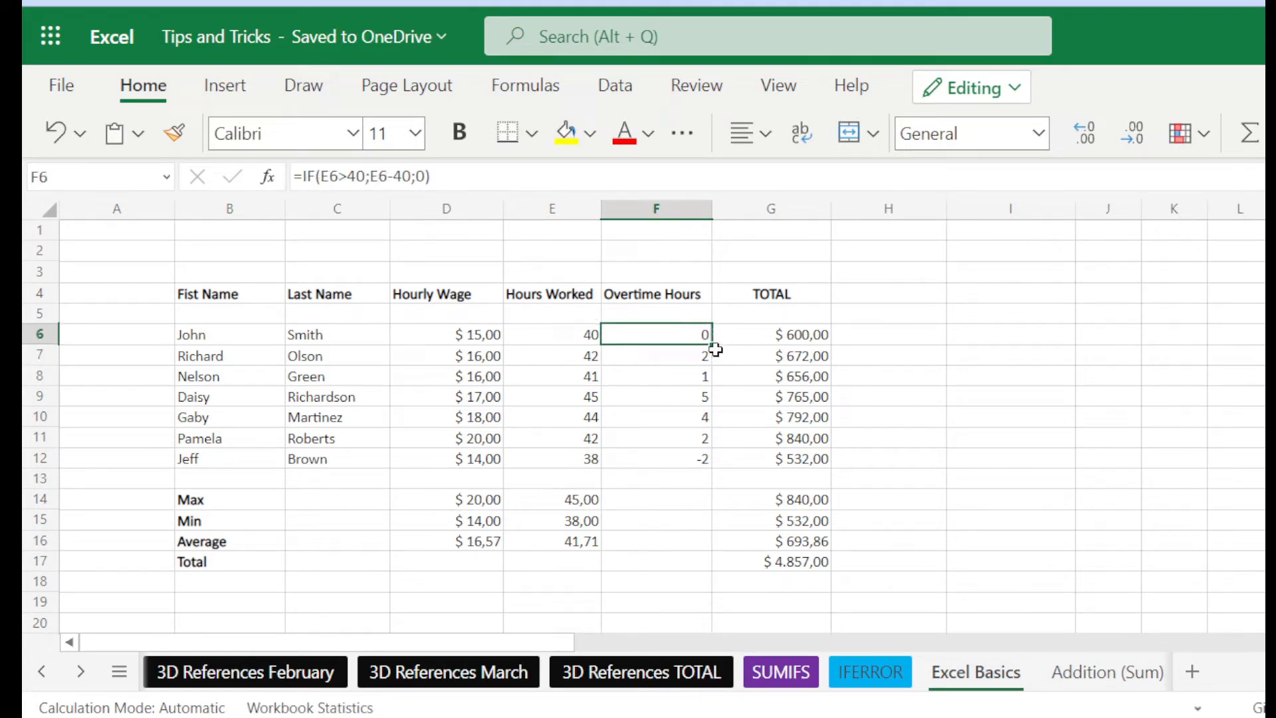
pyautogui.moveTo(712, 343); pyautogui.dragTo(729, 460)
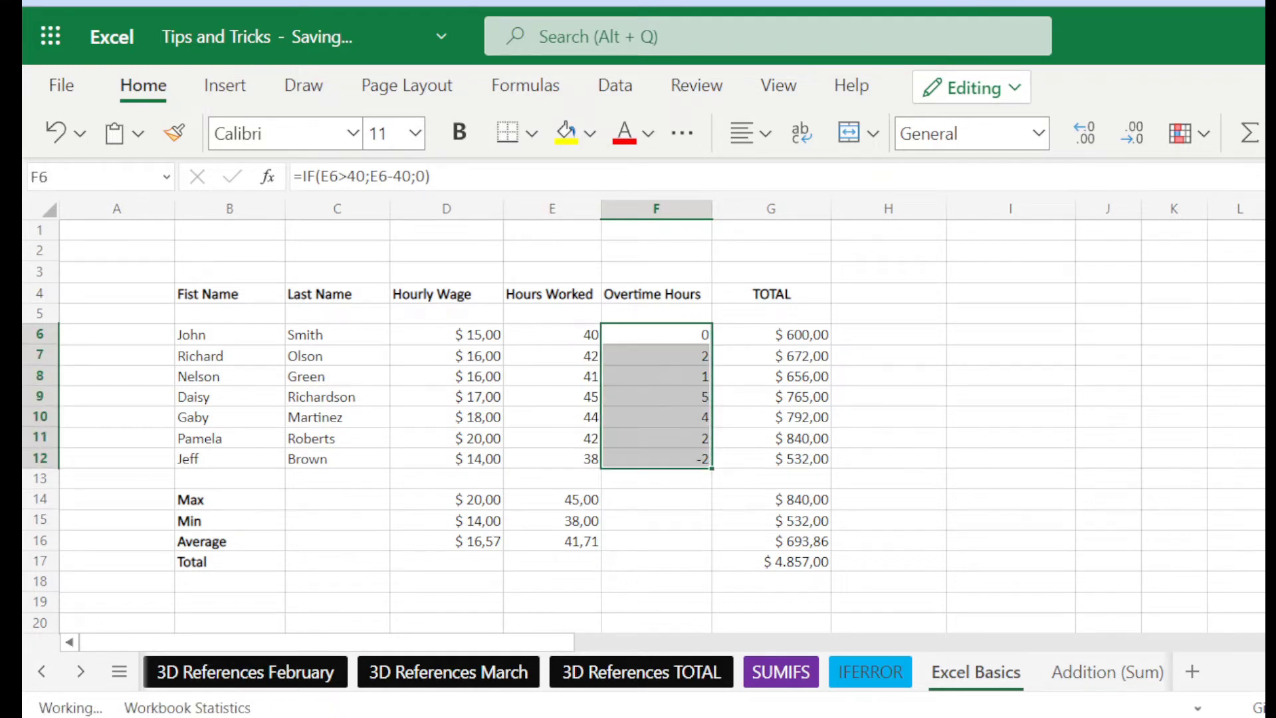
pyautogui.click(732, 376)
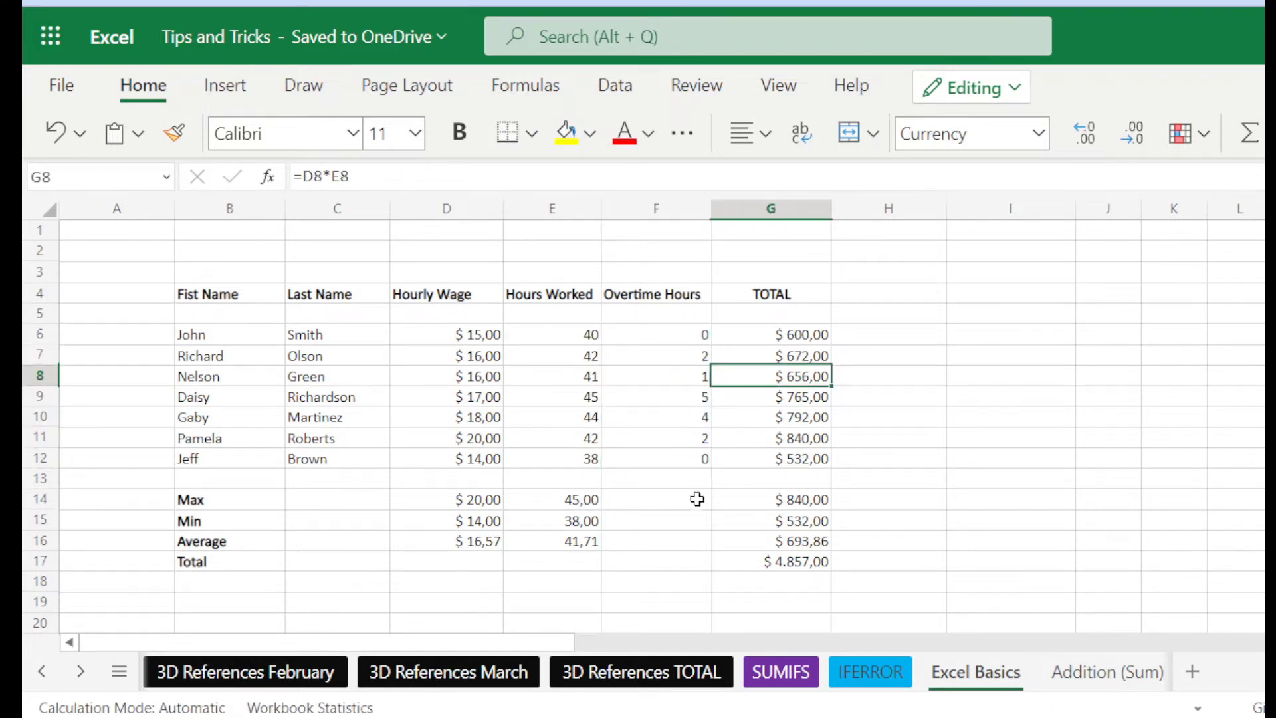
# - Check the last employee's overtime formula in F12 and select the empty header cell H4 beside TOTAL
pyautogui.click(700, 455)
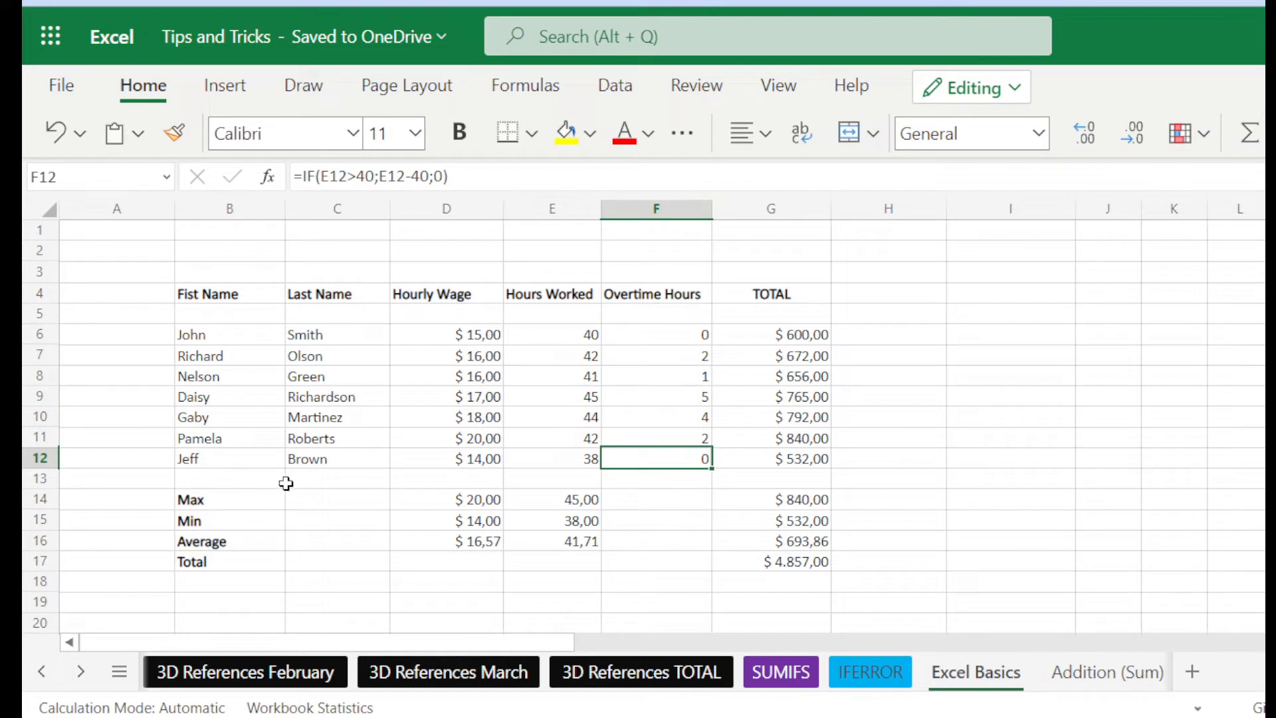
pyautogui.click(658, 502)
pyautogui.click(672, 464)
pyautogui.click(875, 297)
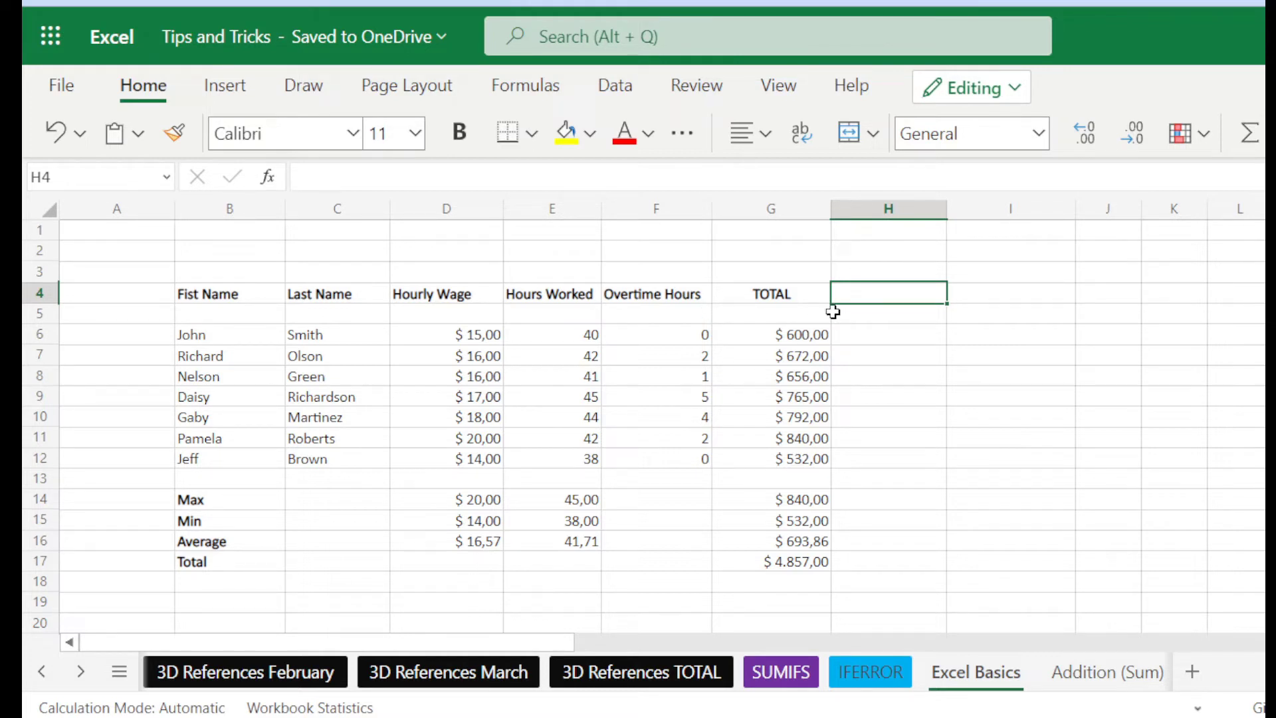
pyautogui.write('H')
pyautogui.press('BackSpace')
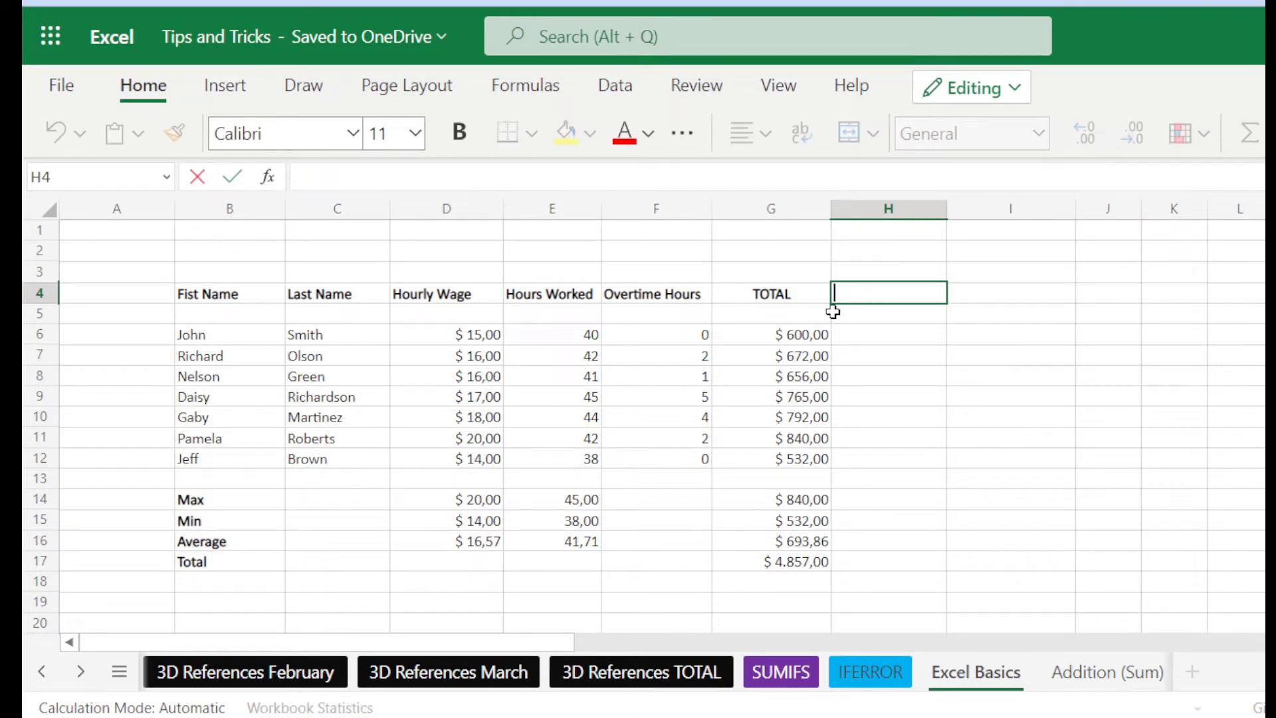
pyautogui.hotkey('ctrl', 'h')
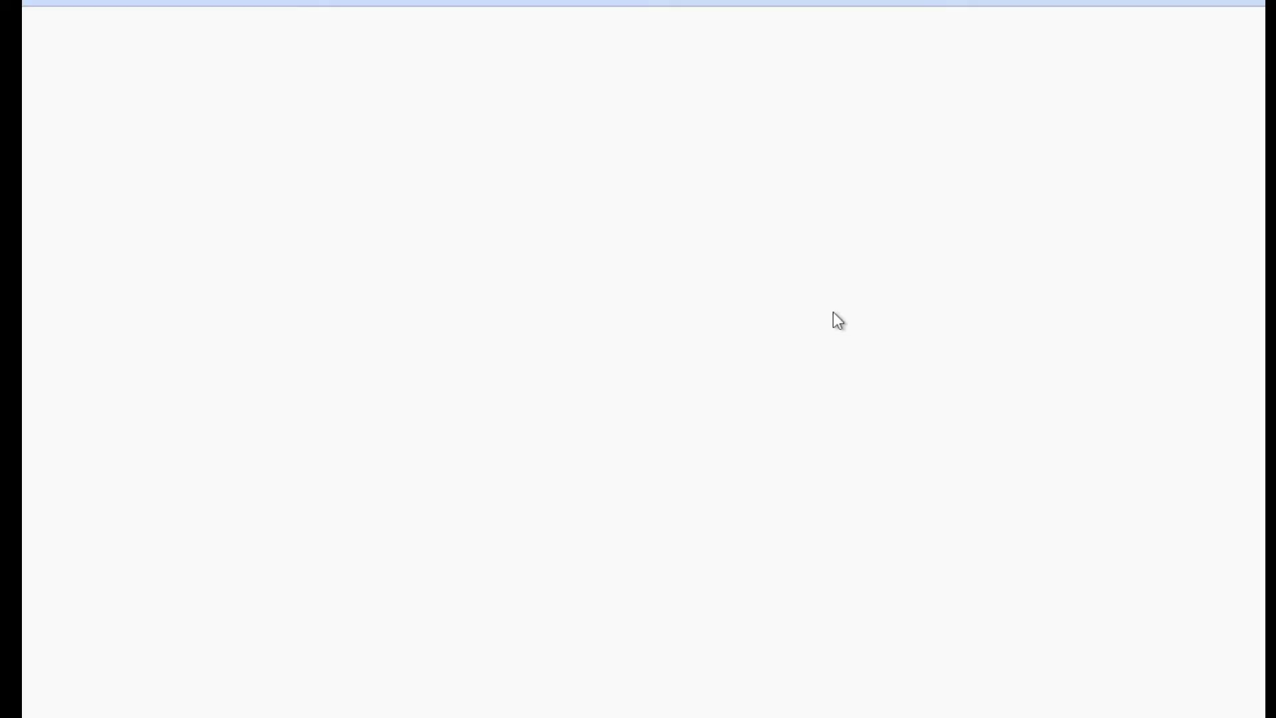
pyautogui.hotkey('ctrl', 'w')
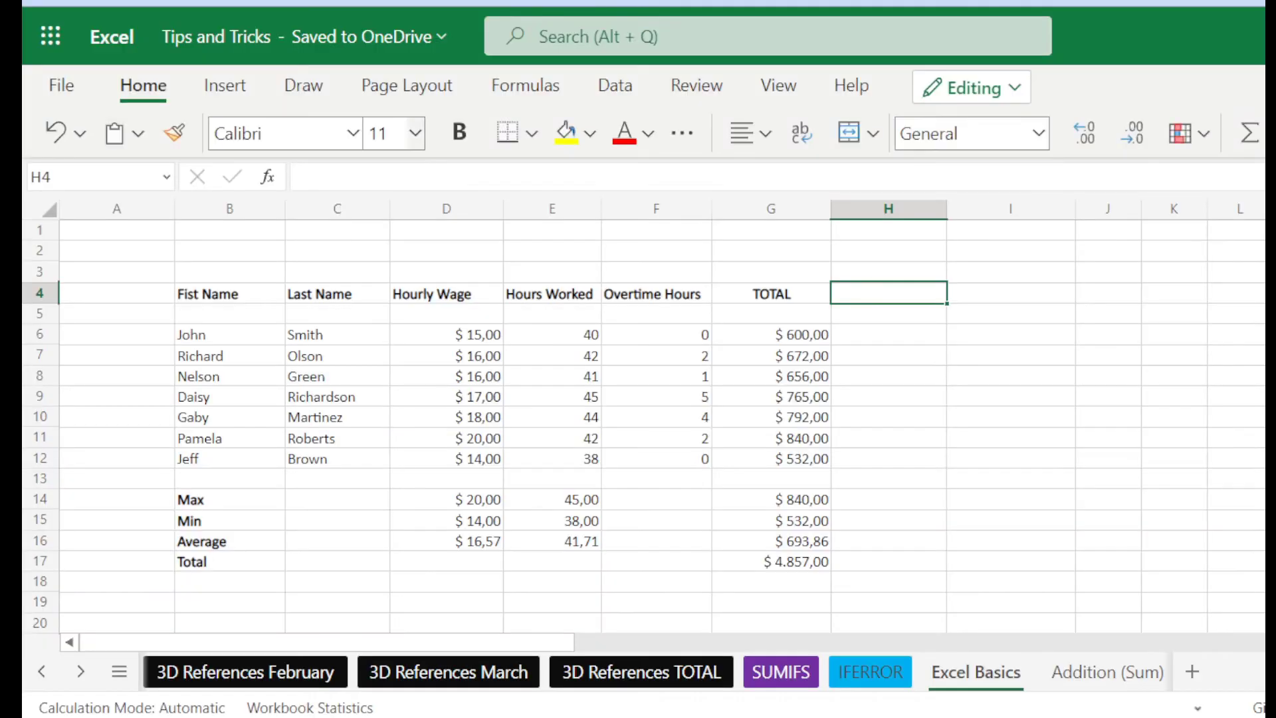
# - Enter the header "Overtime Pay" in H4 and make it bold
pyautogui.write('Overt')
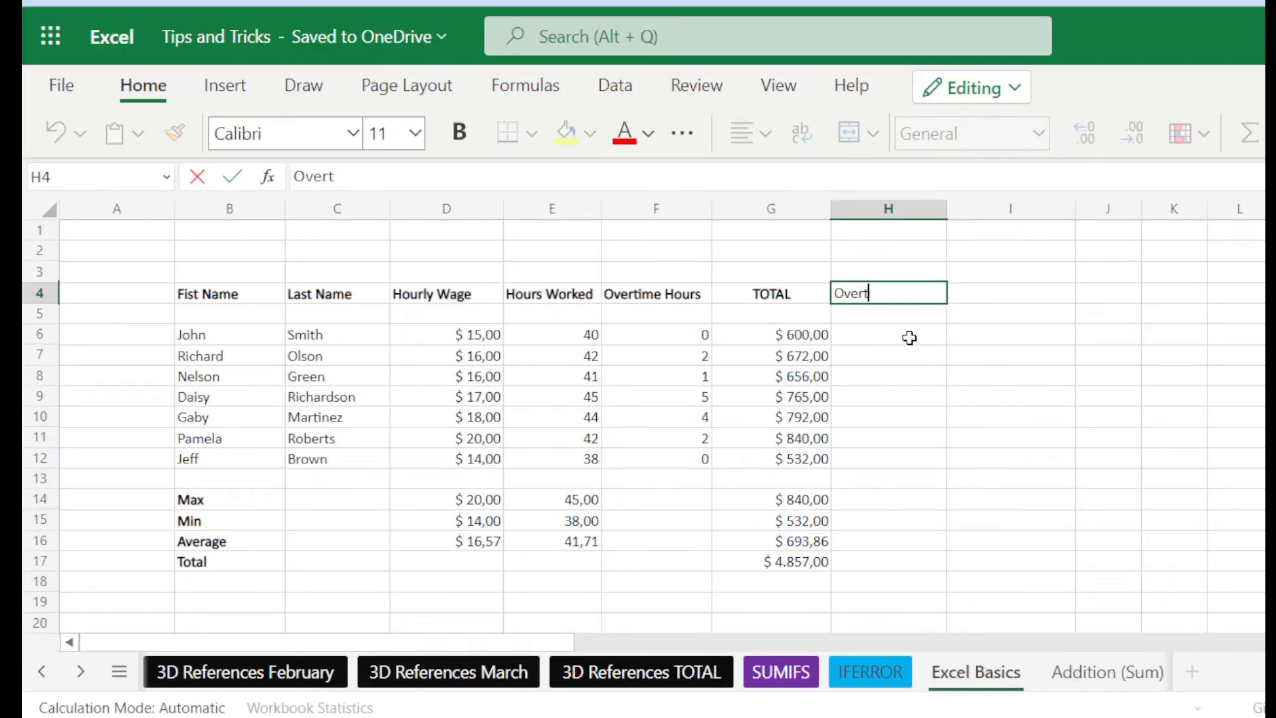
pyautogui.write('ime Pay')
pyautogui.press('Return')
pyautogui.click(895, 294)
pyautogui.click(459, 132)
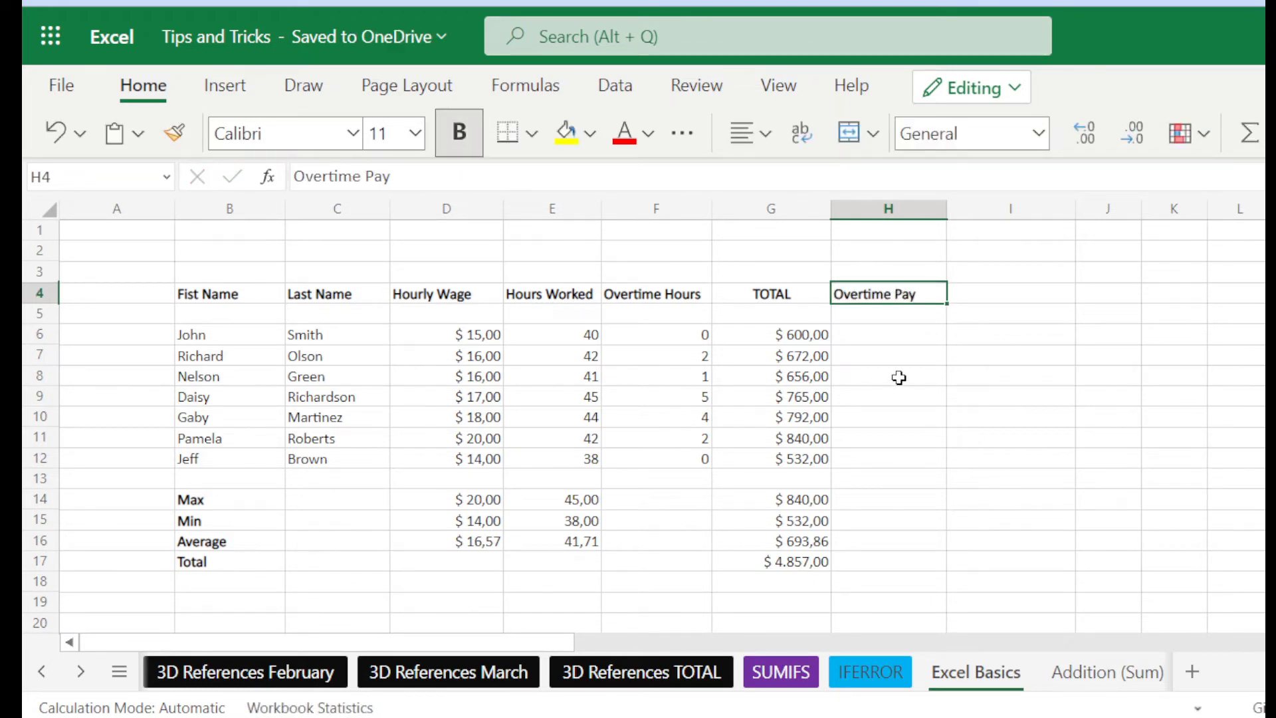
# - Enter the overtime pay formula =1,5*D6*F6 in H6, multiplying the hourly wage by the overtime hours
pyautogui.click(892, 333)
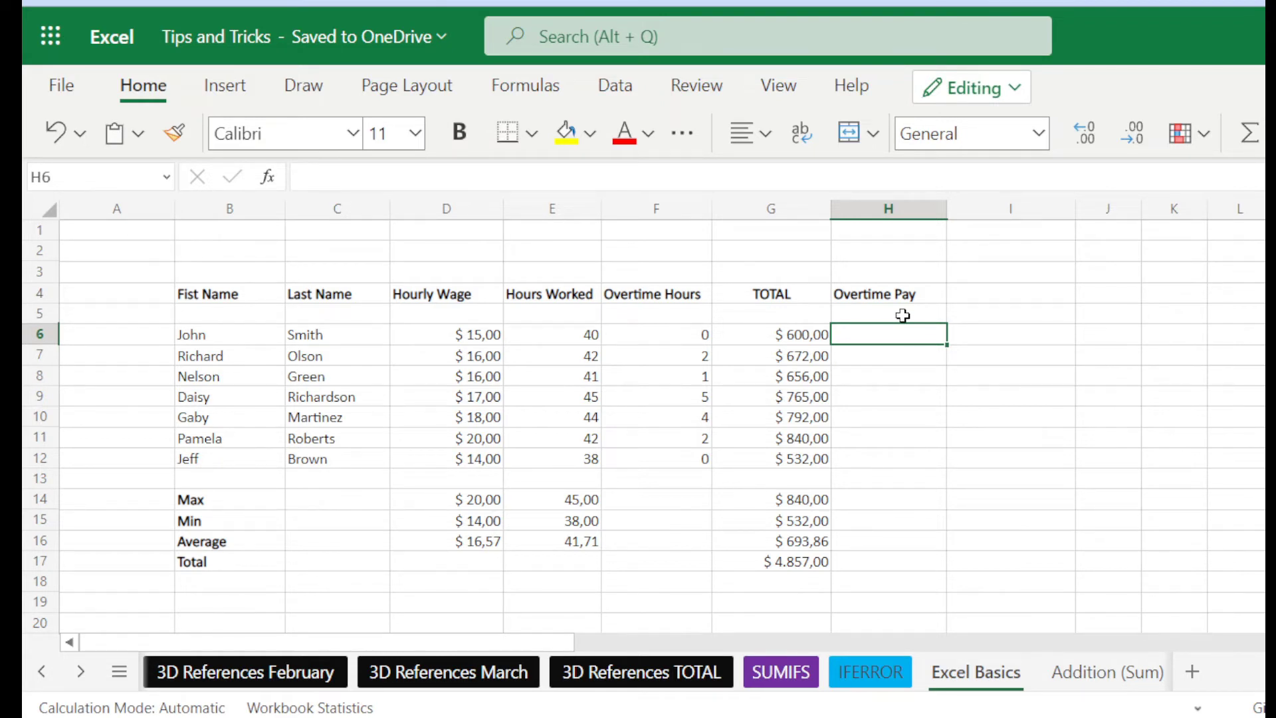
pyautogui.write('=')
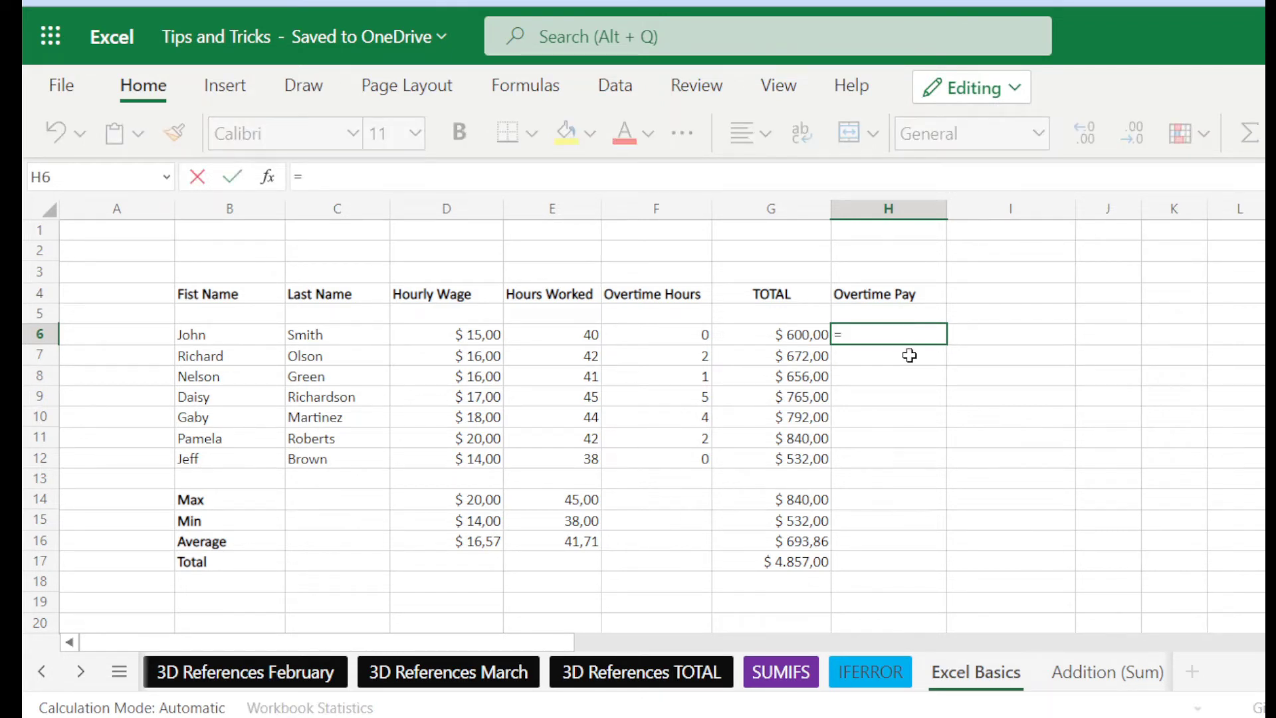
pyautogui.write('1,5*')
pyautogui.click(480, 334)
pyautogui.write('*')
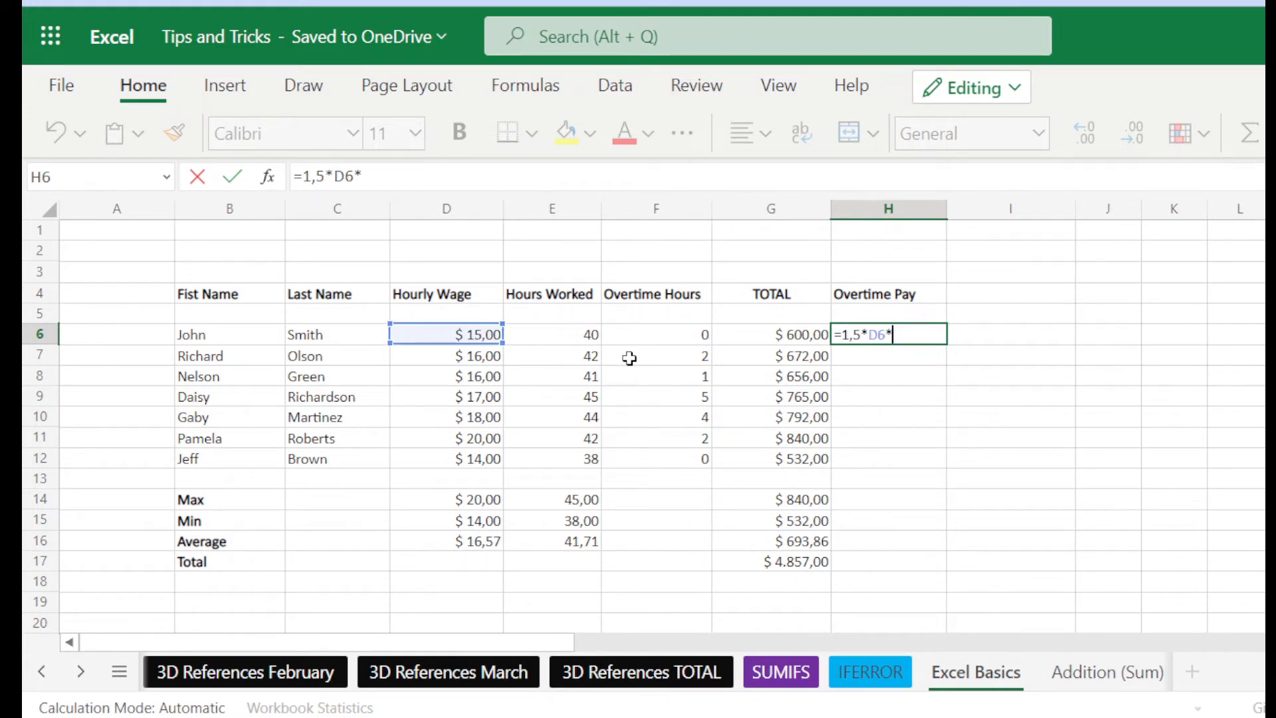
pyautogui.click(688, 336)
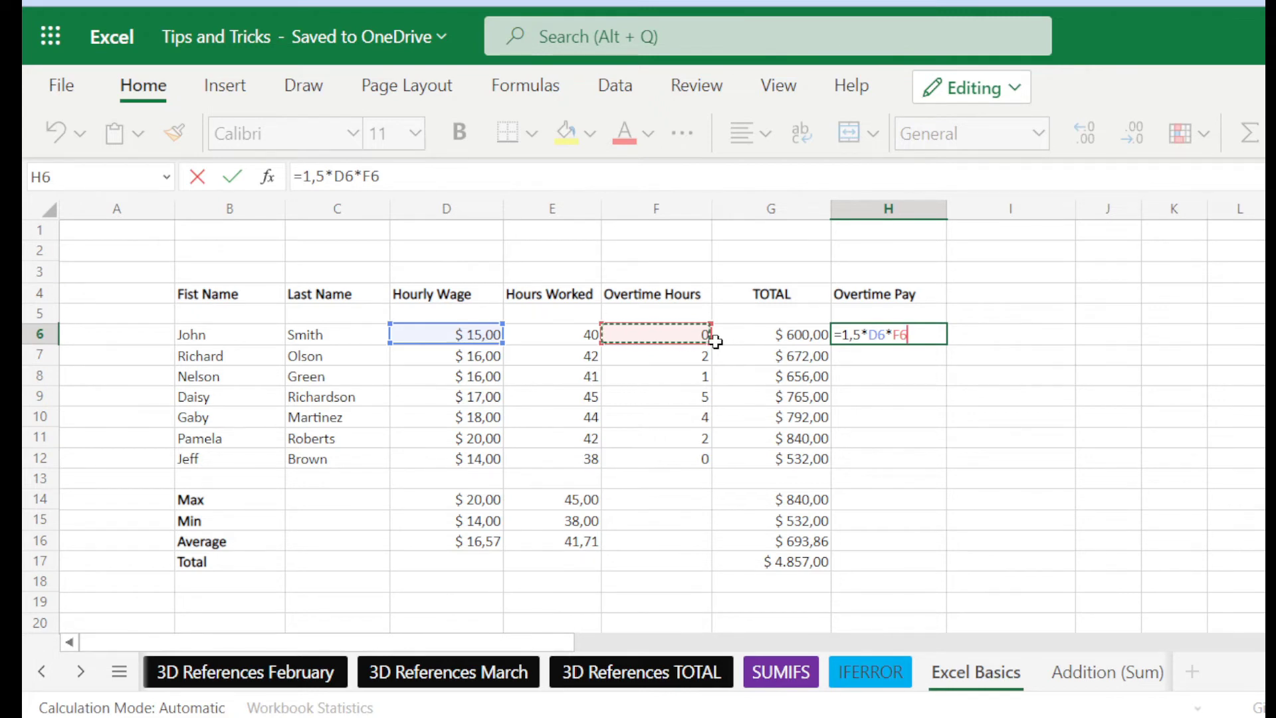
pyautogui.press('Return')
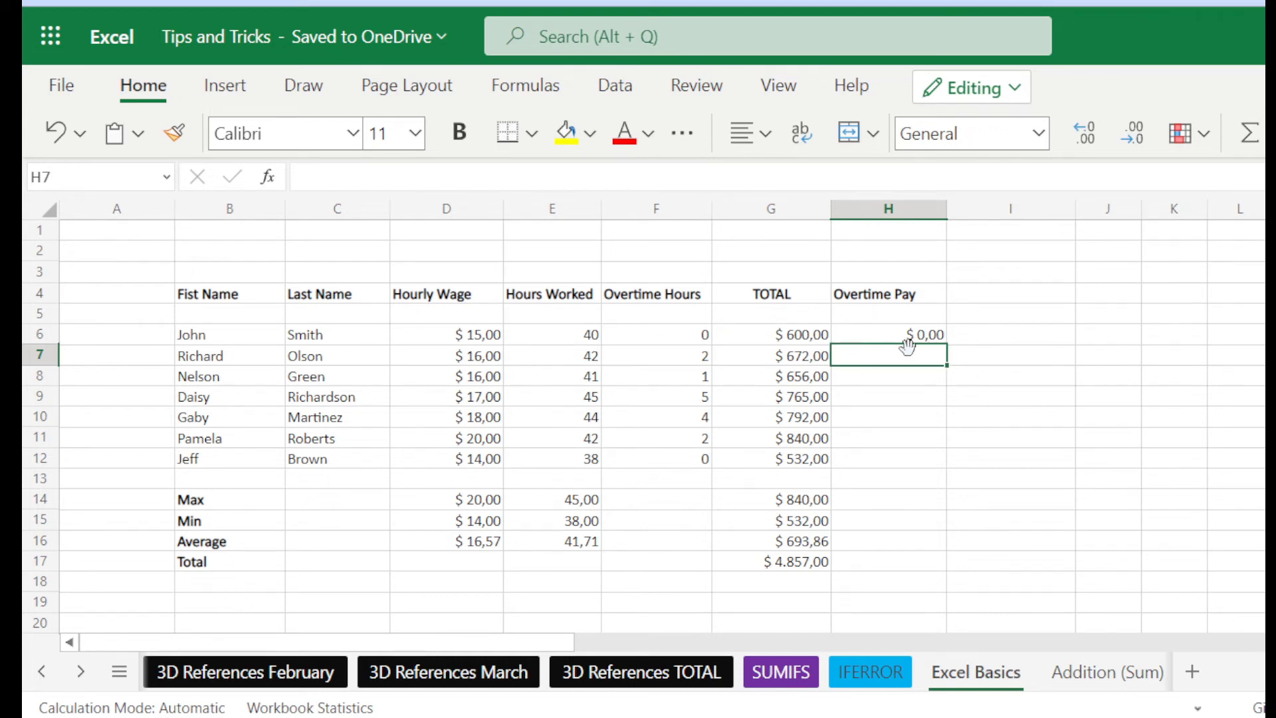
# - Fill the overtime pay formula from H6 down through H12
pyautogui.click(930, 339)
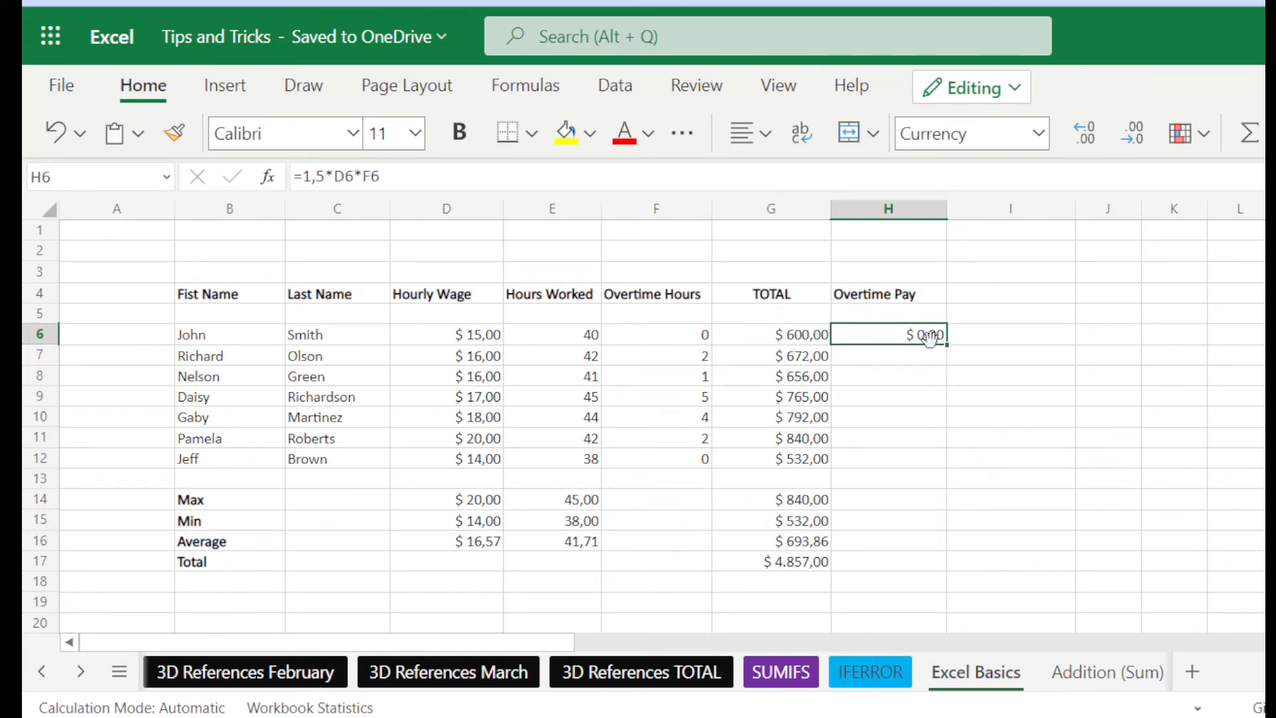
pyautogui.moveTo(948, 346); pyautogui.dragTo(939, 459)
pyautogui.click(980, 439)
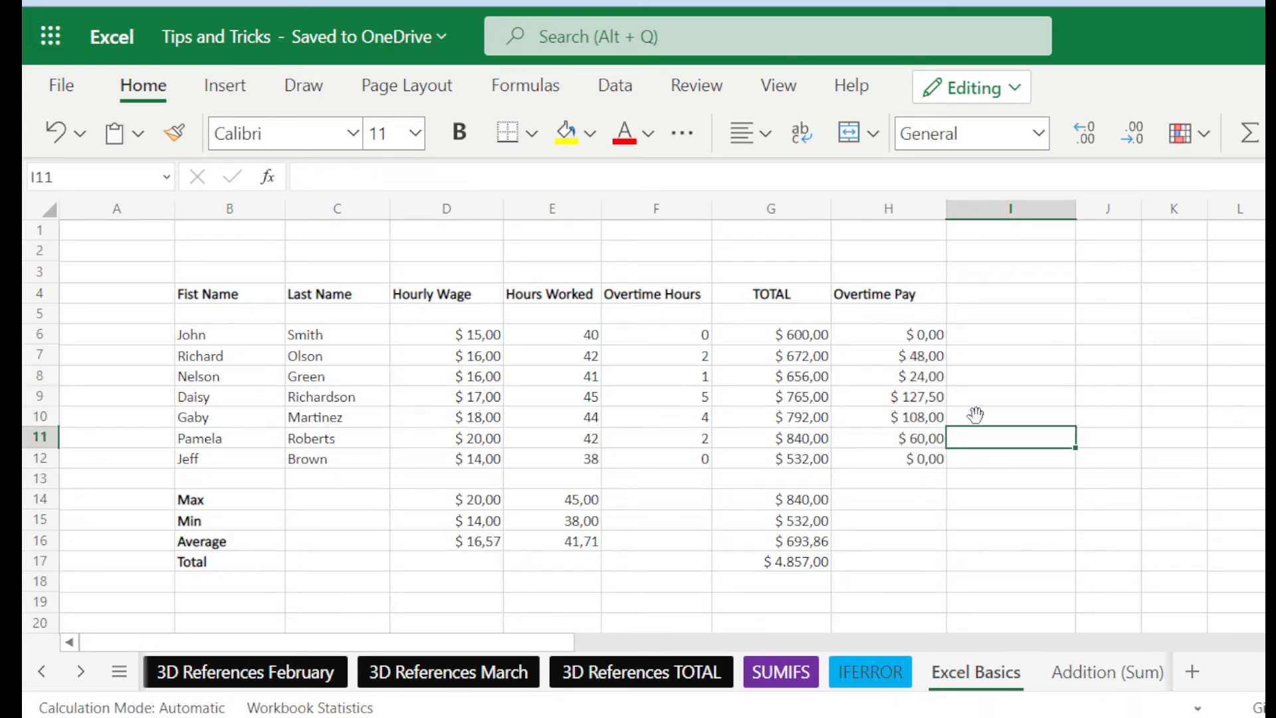
# - Check the second employee's overtime pay in H7 against the overtime hours in F7
pyautogui.click(918, 356)
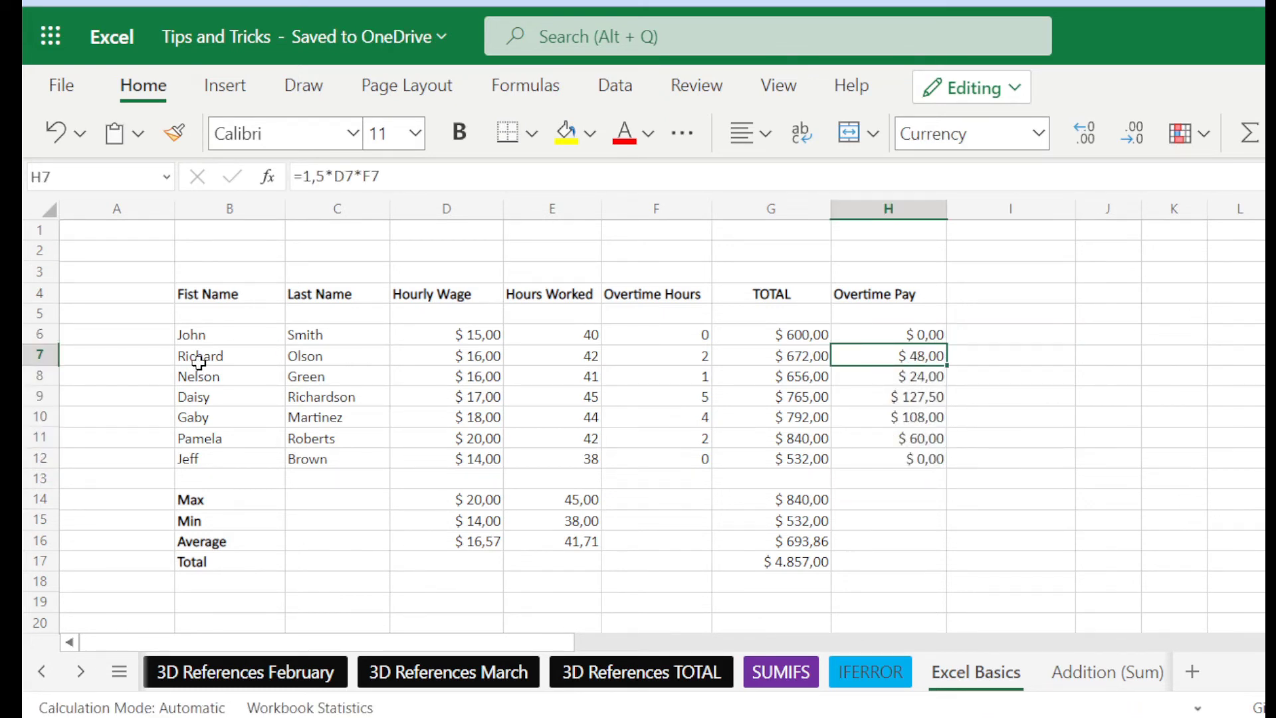
pyautogui.click(709, 358)
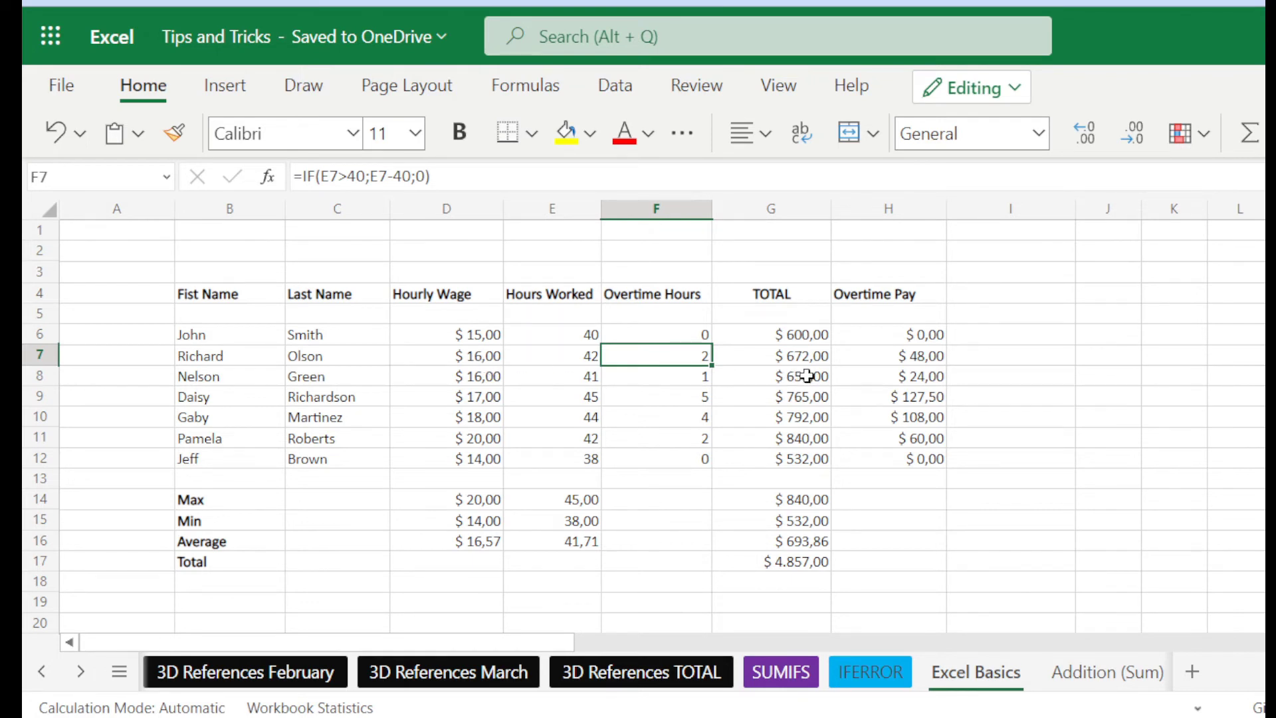
pyautogui.click(865, 294)
# - Enter the header "Total Pay" in I4 and make it bold
pyautogui.click(990, 297)
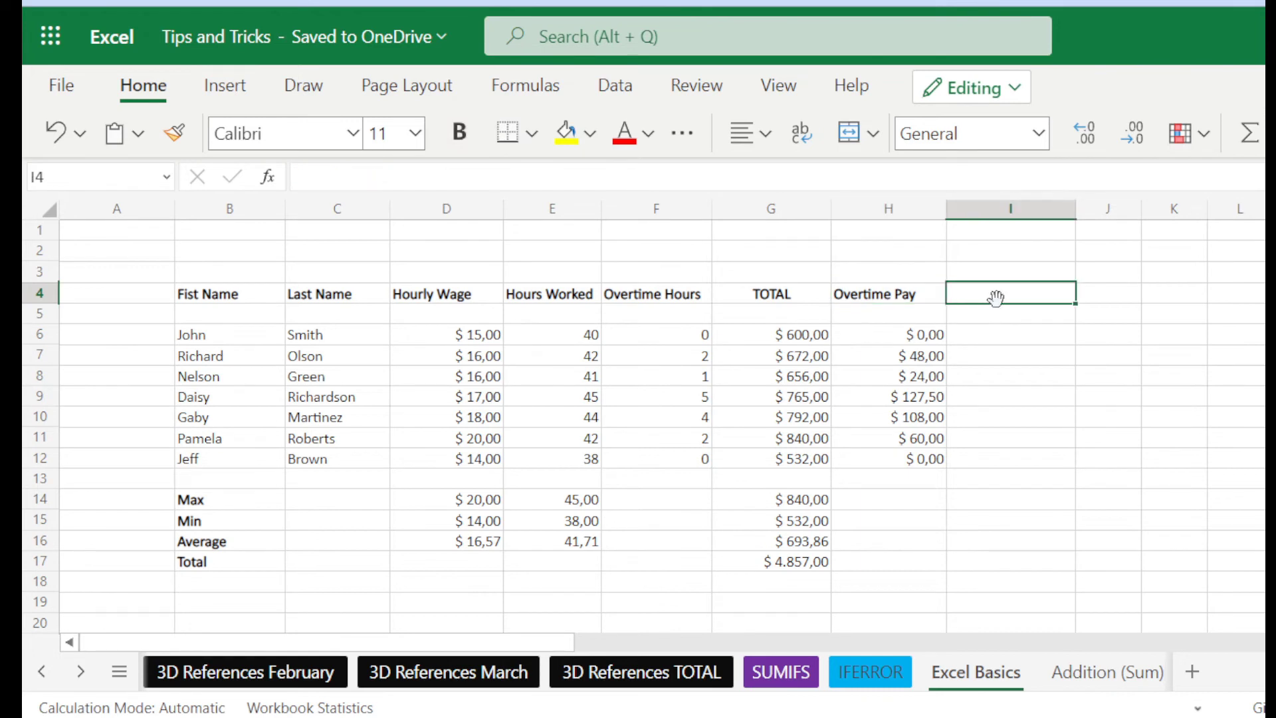
pyautogui.write('Total')
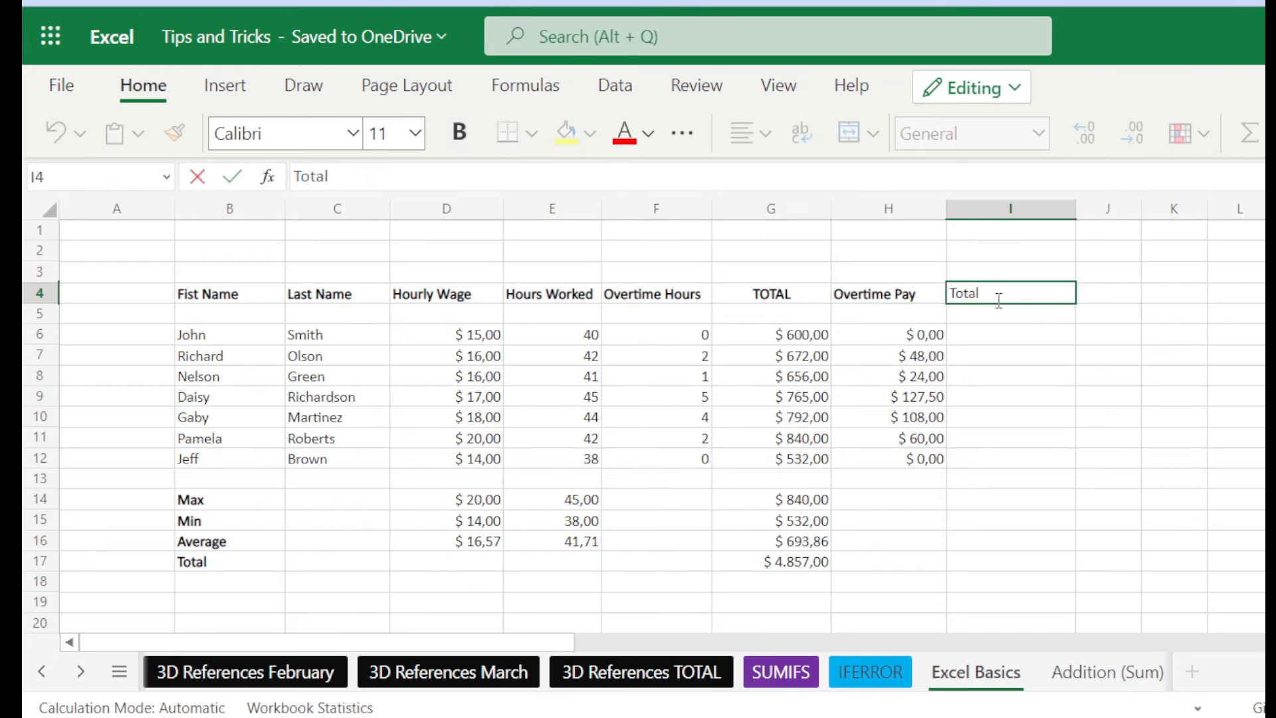
pyautogui.write(' Pay')
pyautogui.click(1011, 329)
pyautogui.click(977, 293)
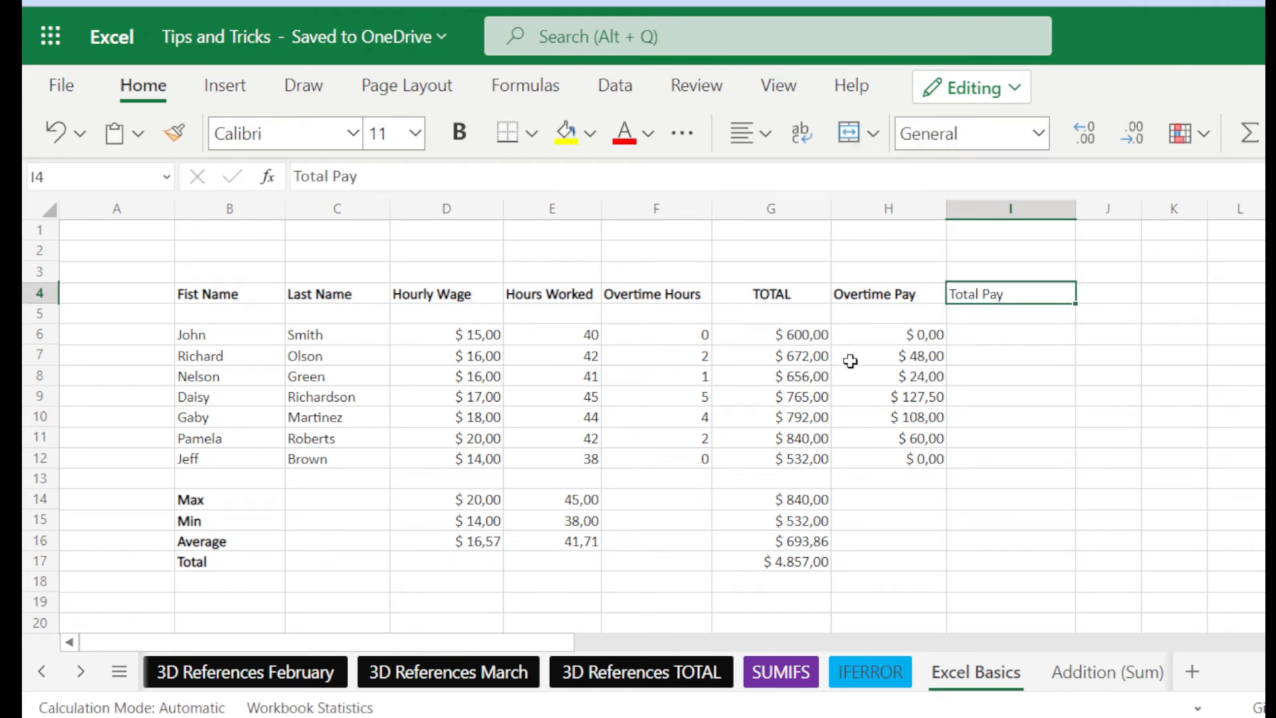
pyautogui.click(466, 152)
# - Enter the formula =G6+H6 in I6 to add the first employee's TOTAL and Overtime Pay
pyautogui.click(1029, 340)
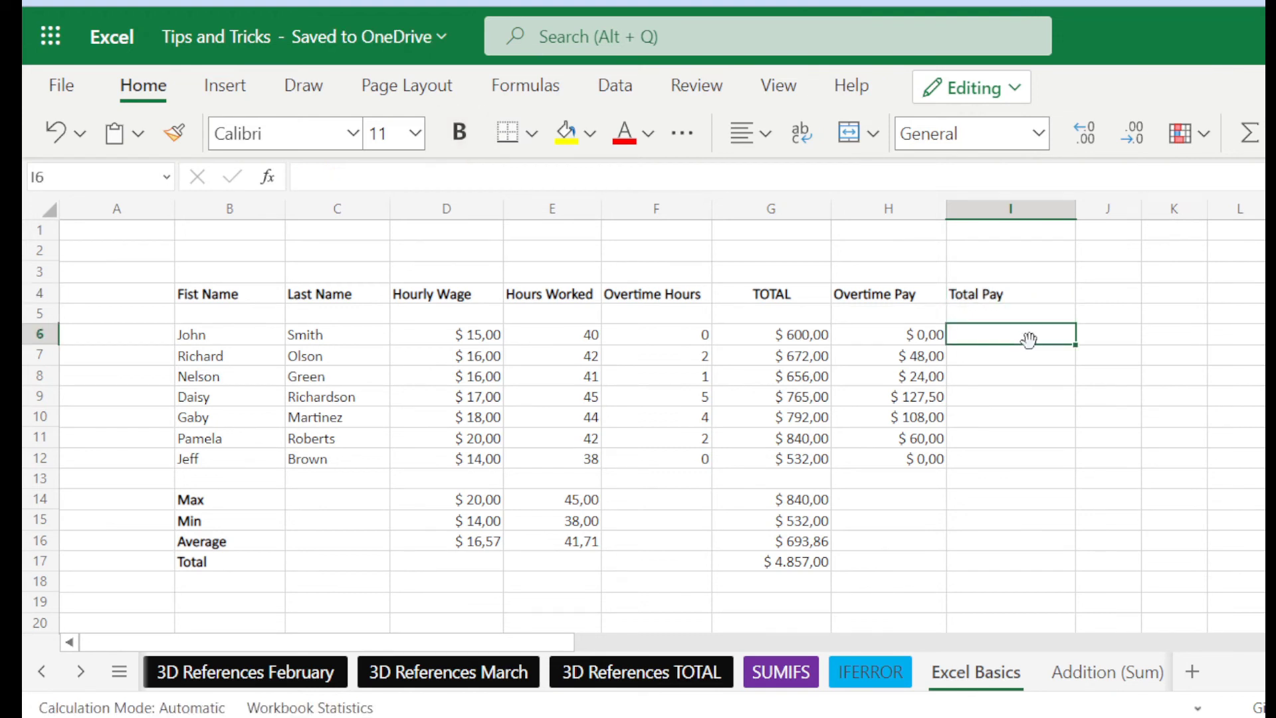
pyautogui.write('=')
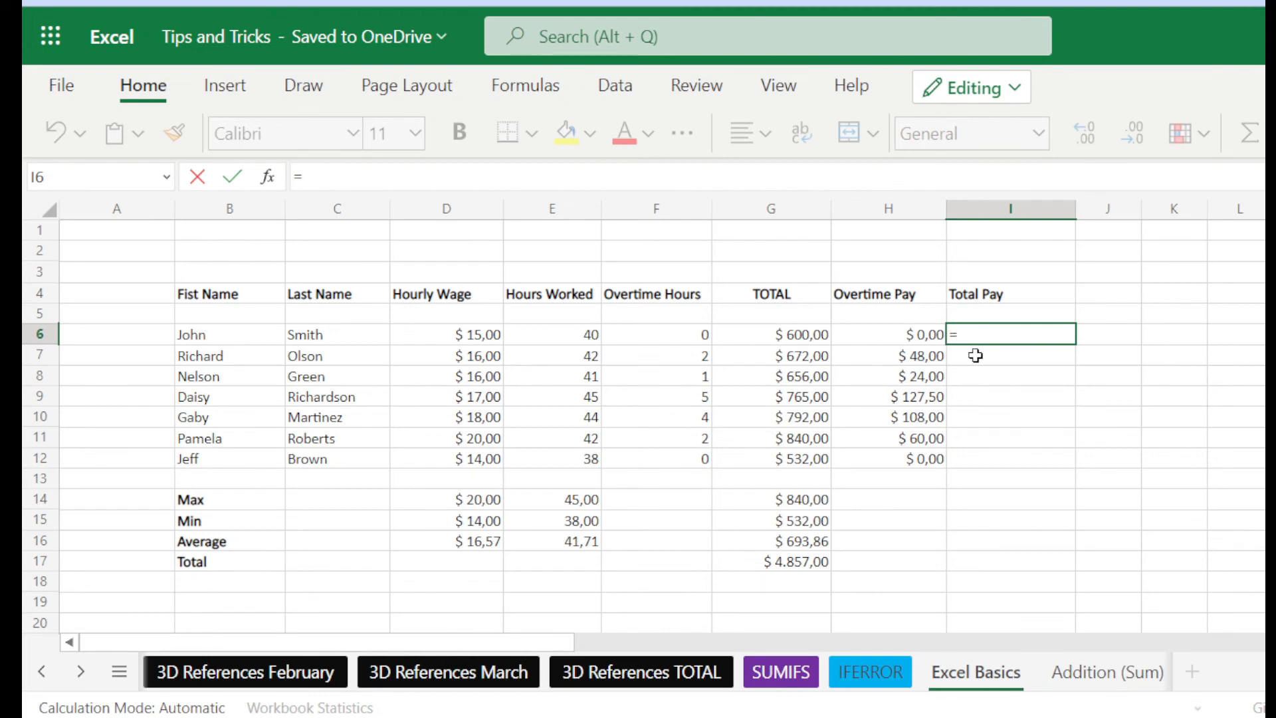
pyautogui.click(808, 336)
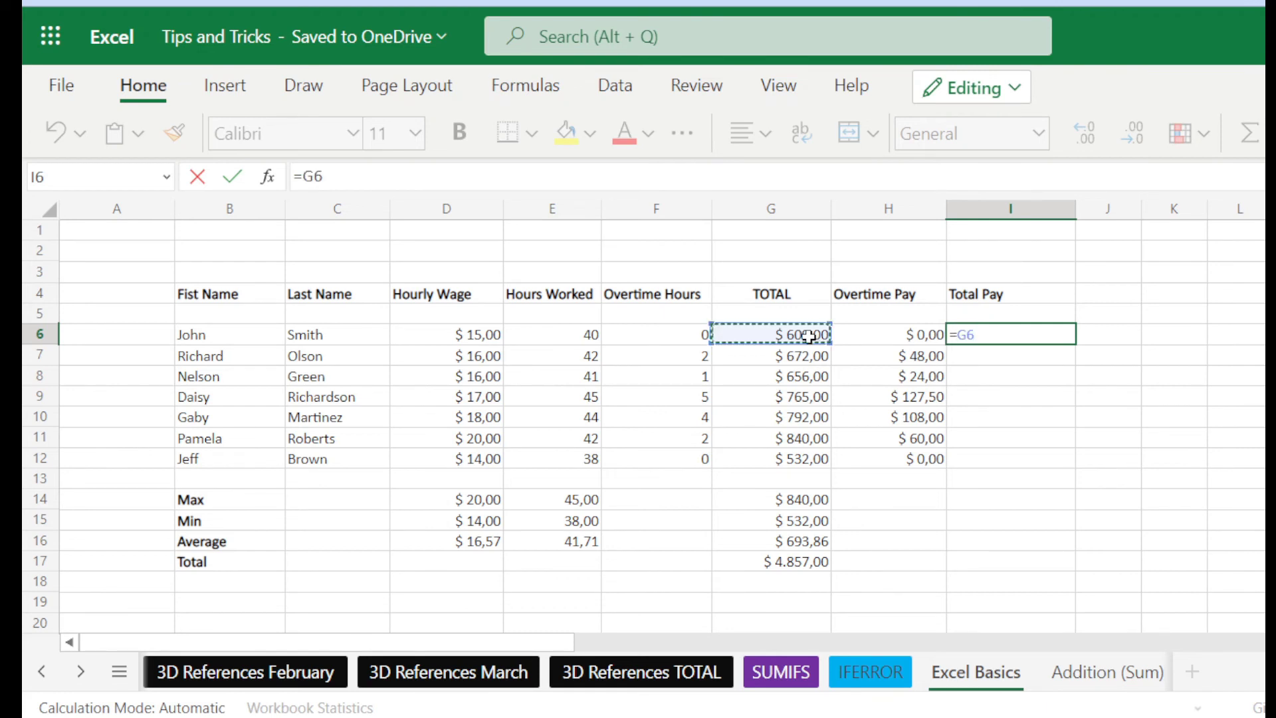
pyautogui.write('+')
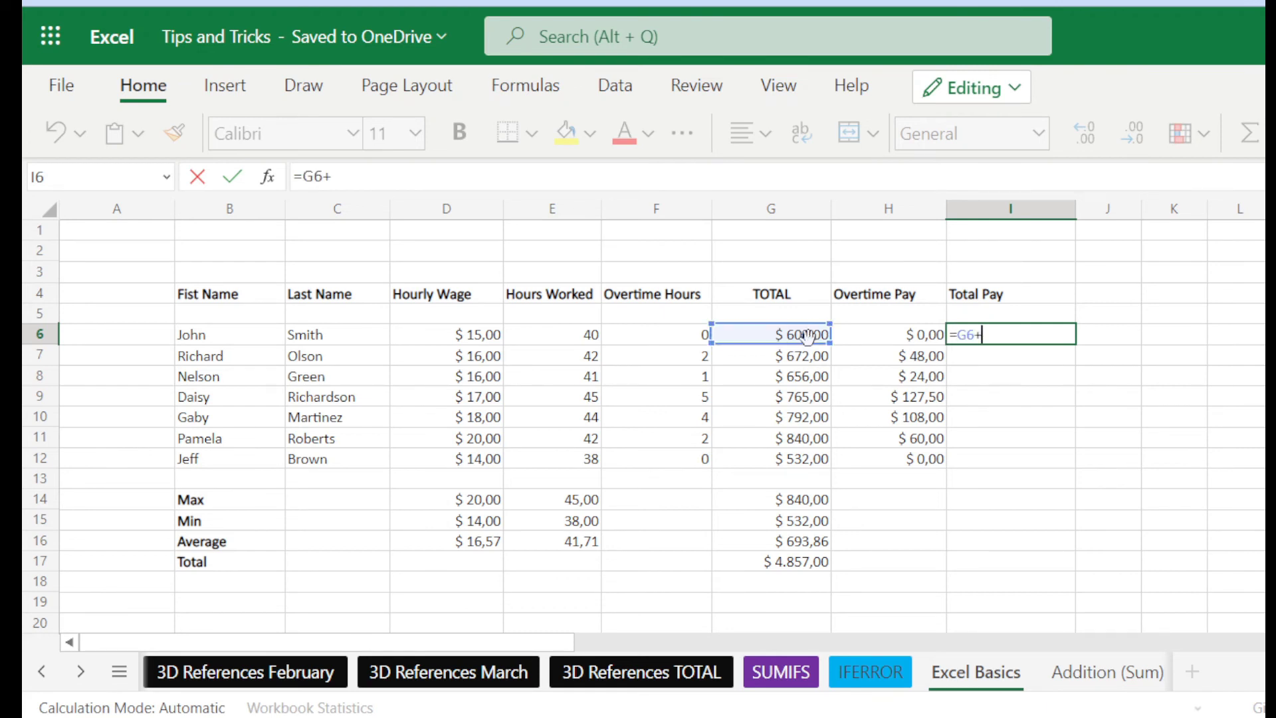
pyautogui.click(919, 338)
pyautogui.press('Return')
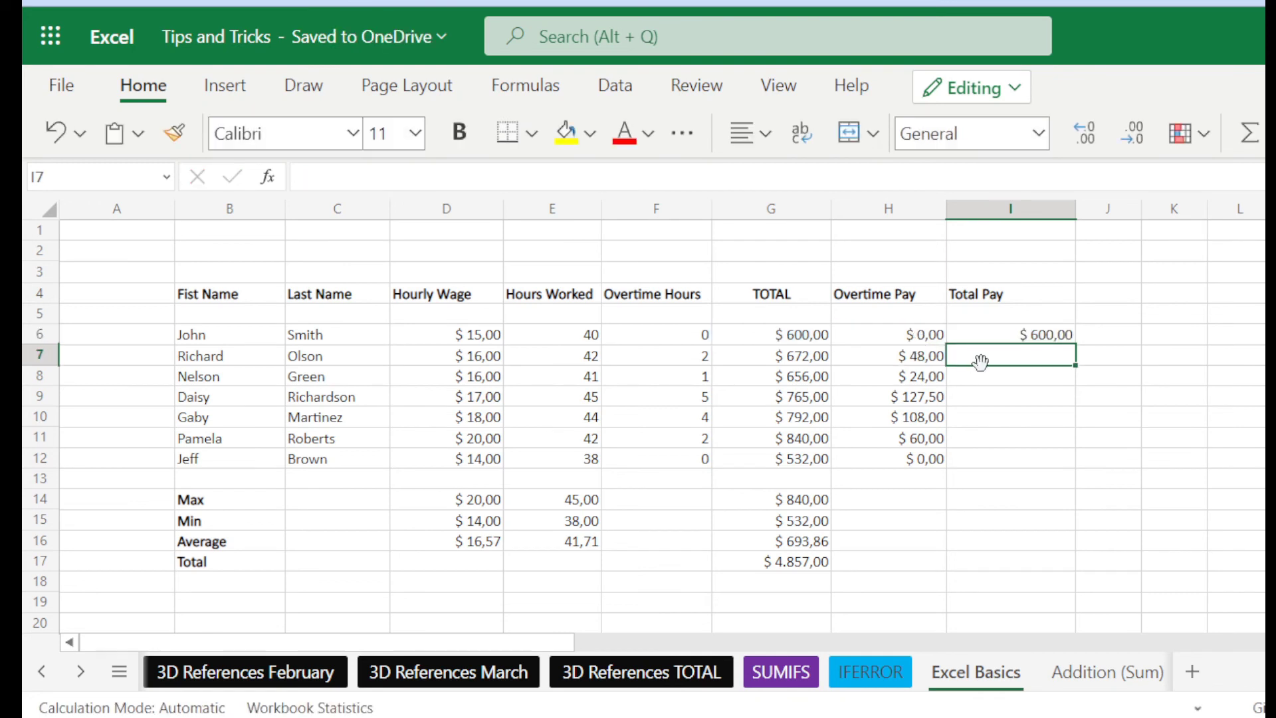
# - Fill the total pay formula from I6 down through I12 and check the second employee's total in I7
pyautogui.click(1003, 332)
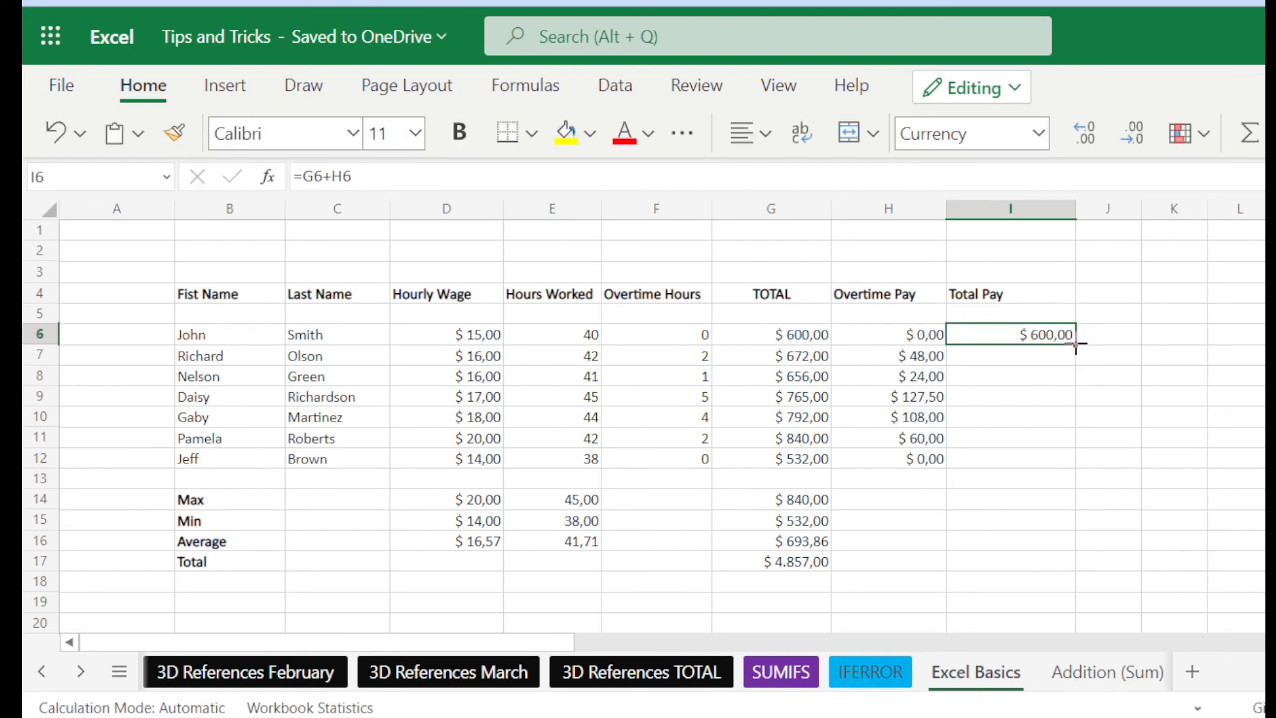
pyautogui.moveTo(1076, 344); pyautogui.dragTo(1052, 449)
pyautogui.click(1097, 395)
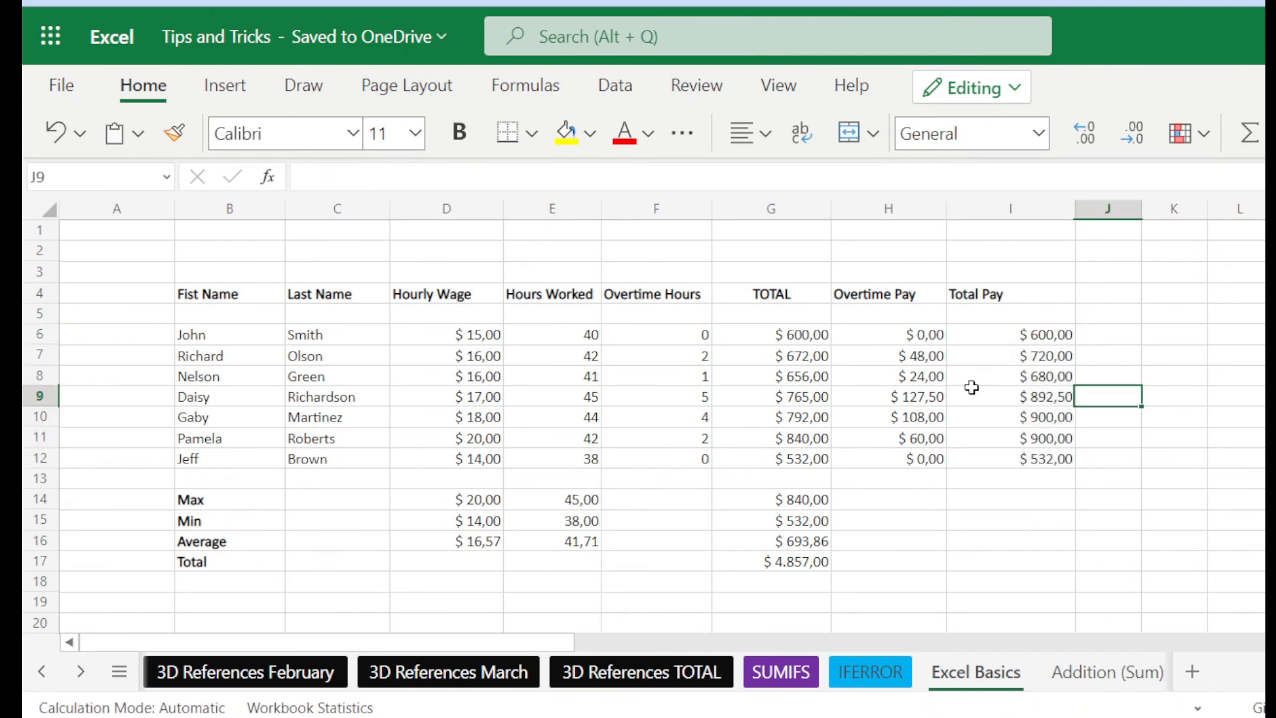
pyautogui.click(1049, 360)
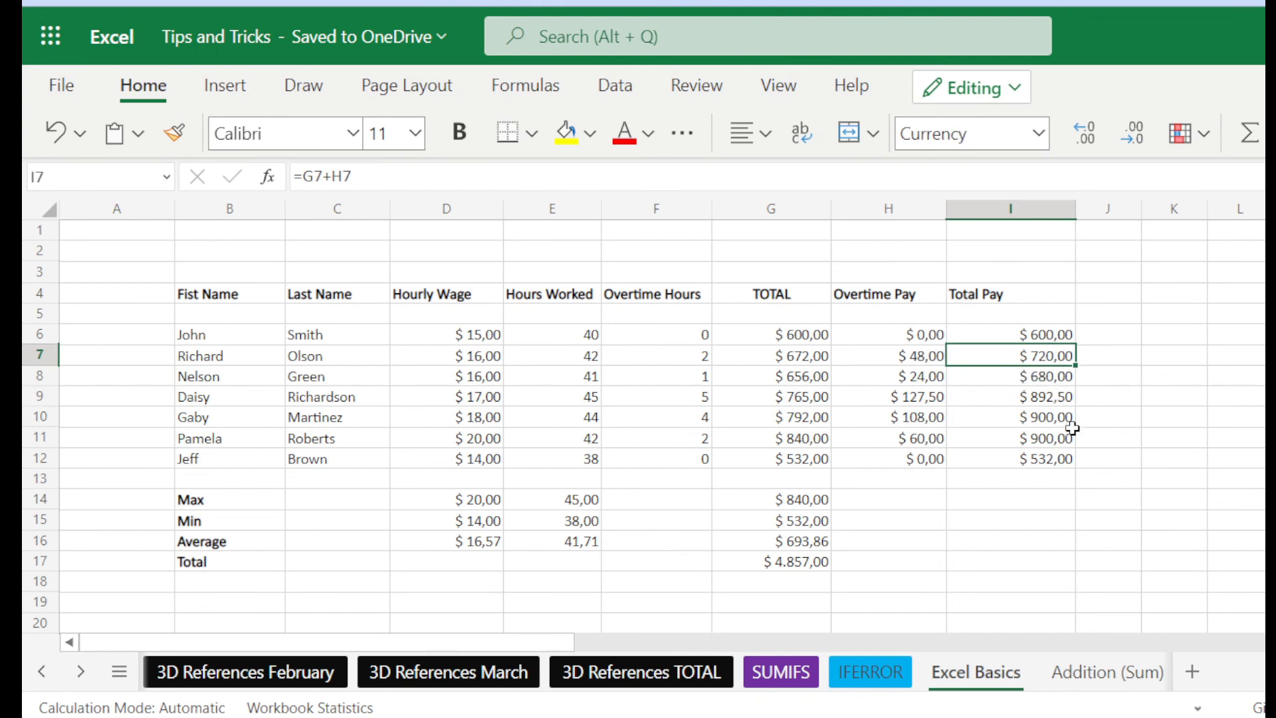
pyautogui.click(1095, 490)
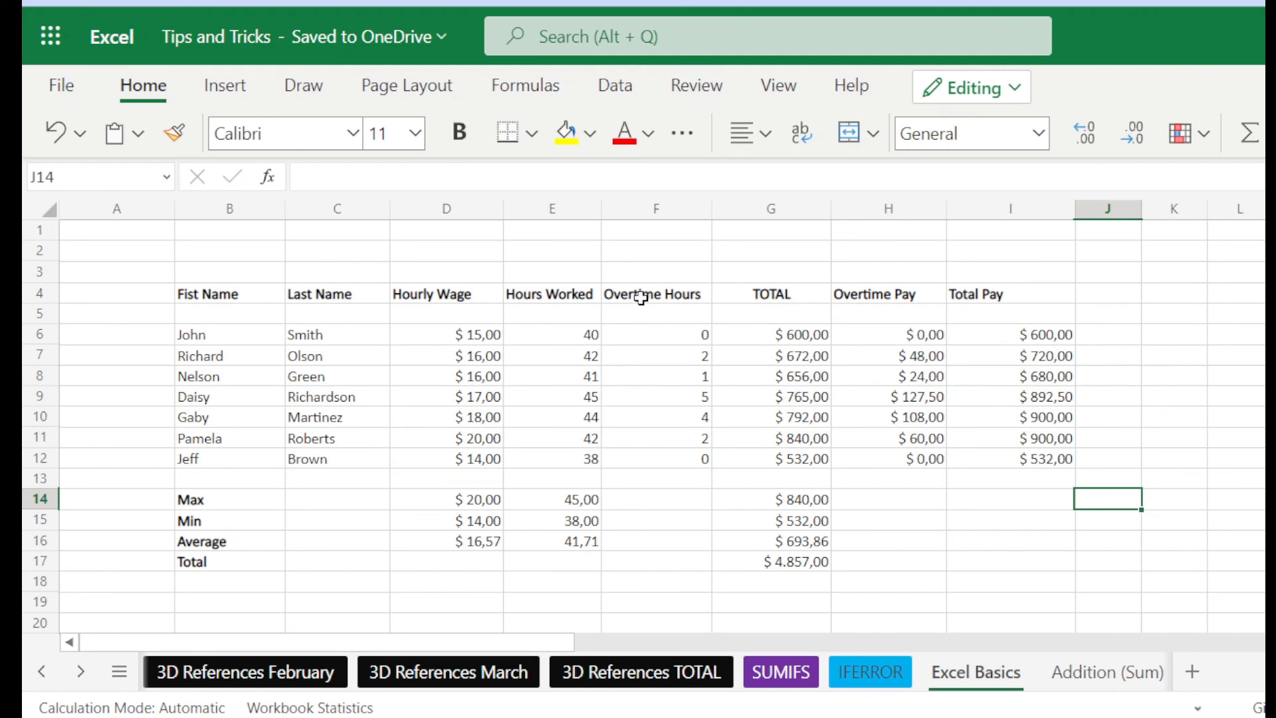